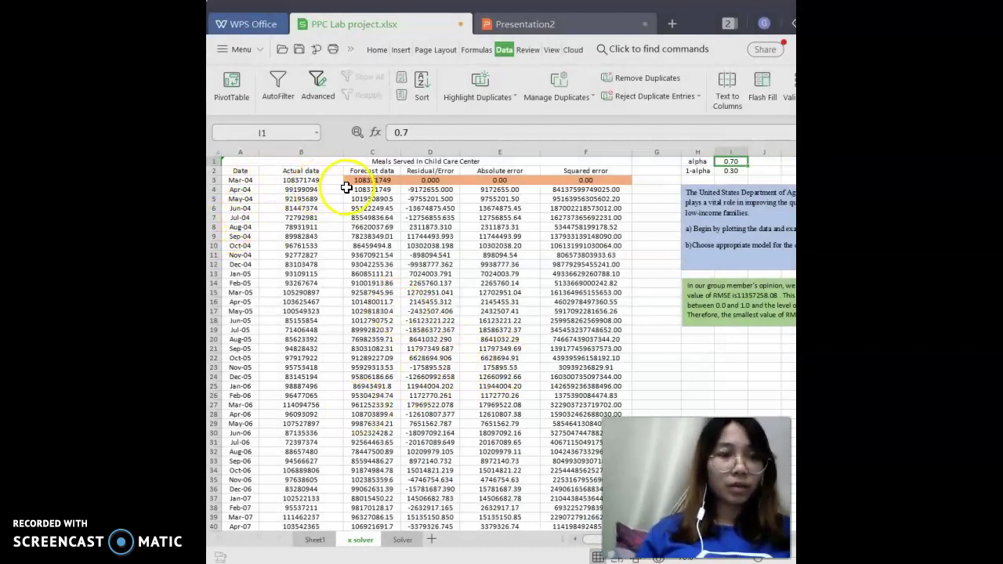
Review the column headings of the x solver sheet, from Date and Actual data through Squared error
drag(239, 170, 307, 183)
click(319, 174)
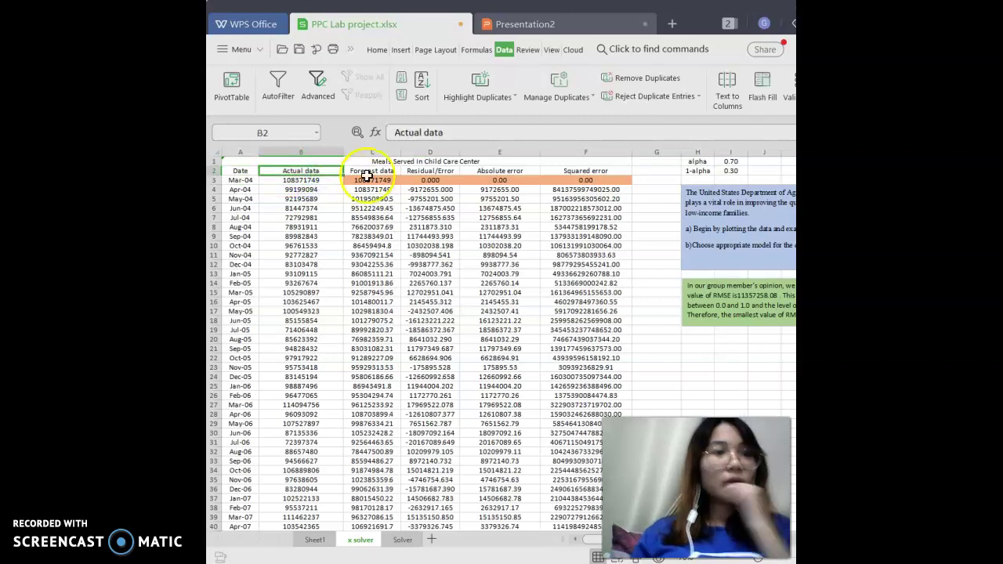
click(266, 170)
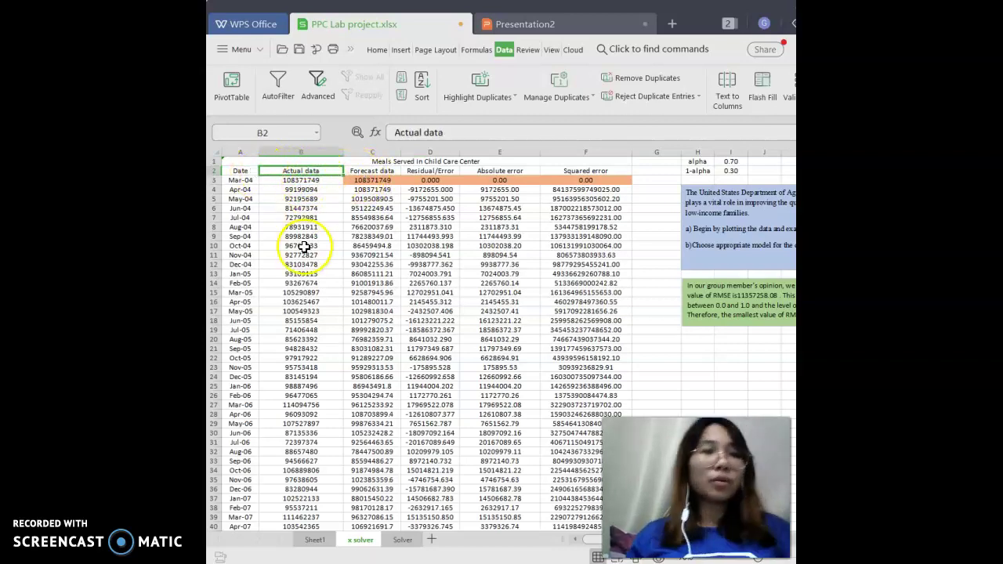
click(369, 173)
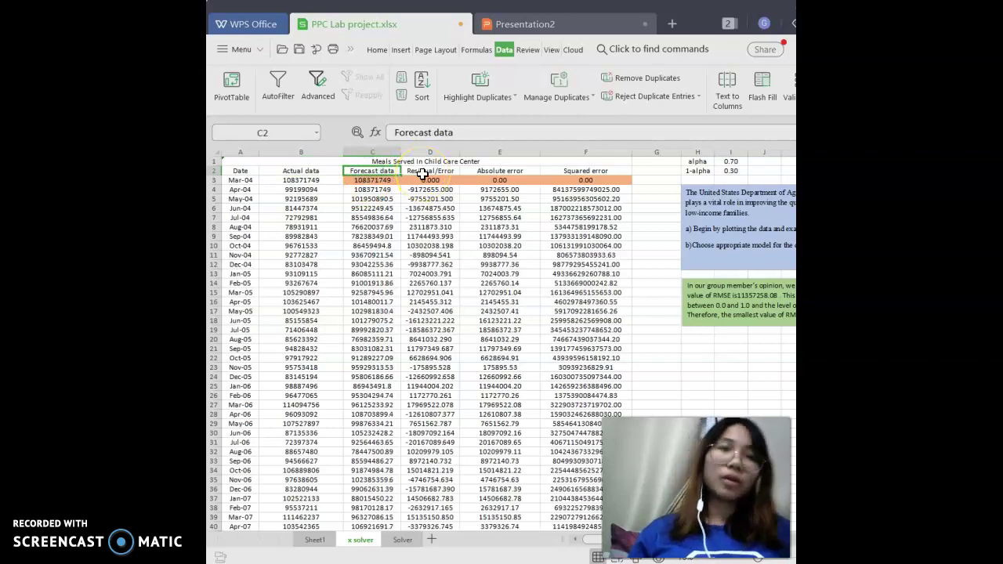
click(423, 174)
click(480, 174)
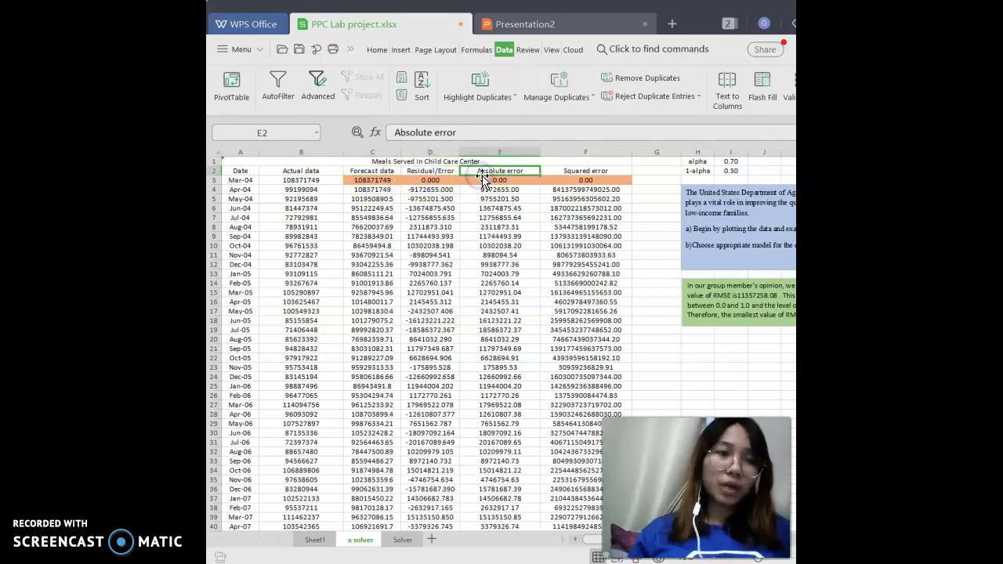
click(561, 174)
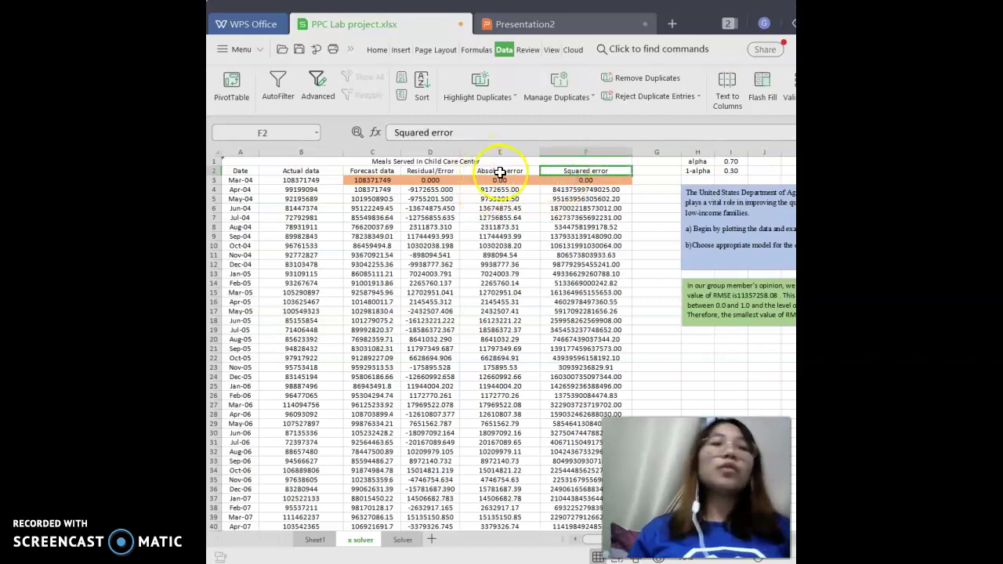
Switch to Presentation2, read the forecast formula on slide 1, and return to PPC Lab project.xlsx
click(524, 24)
click(271, 166)
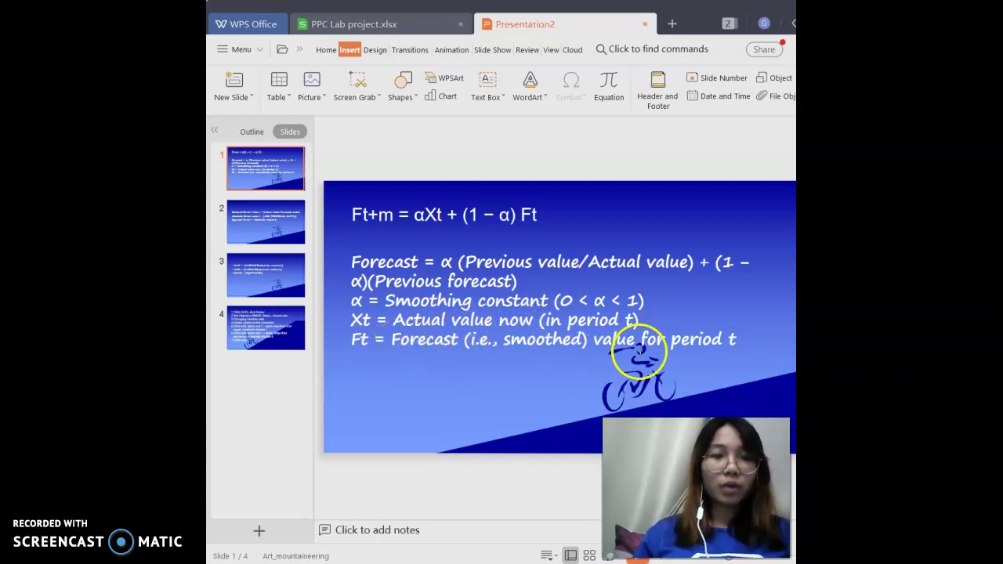
click(392, 24)
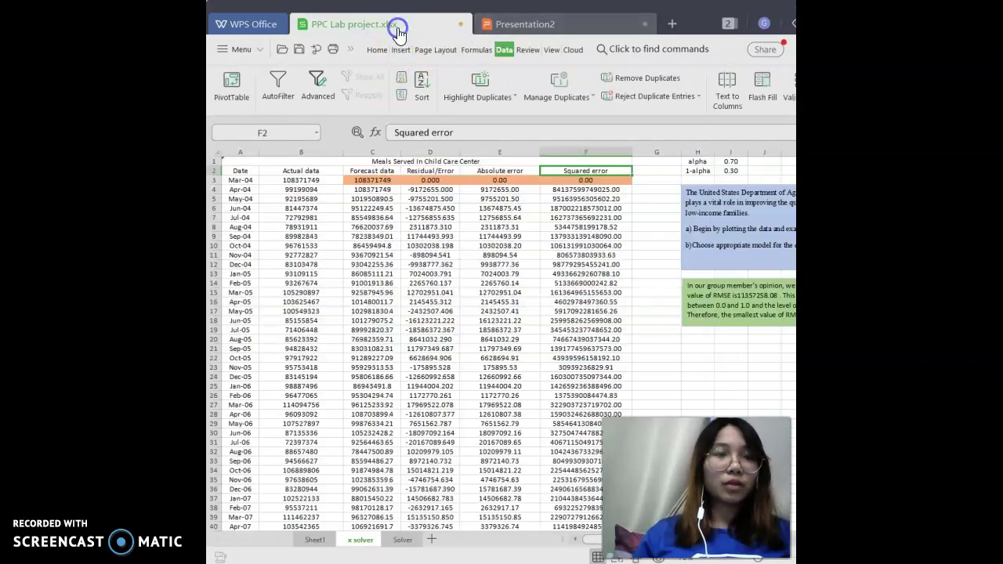
Compare the Mar-04 forecast in cell C3 with the actual value it references in cell B3
click(387, 181)
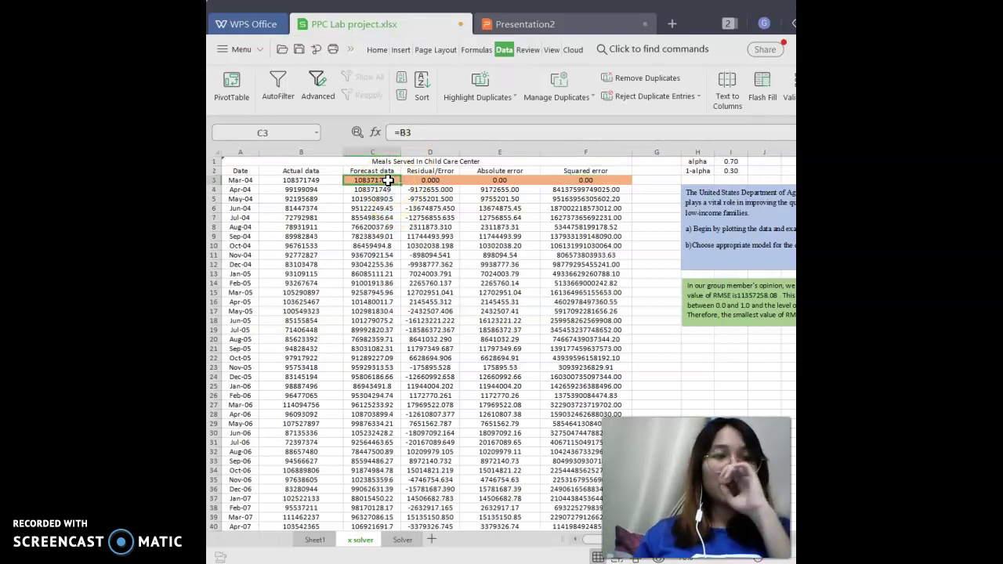
click(316, 181)
click(357, 182)
click(329, 182)
click(354, 188)
click(333, 182)
click(349, 180)
click(338, 181)
click(350, 181)
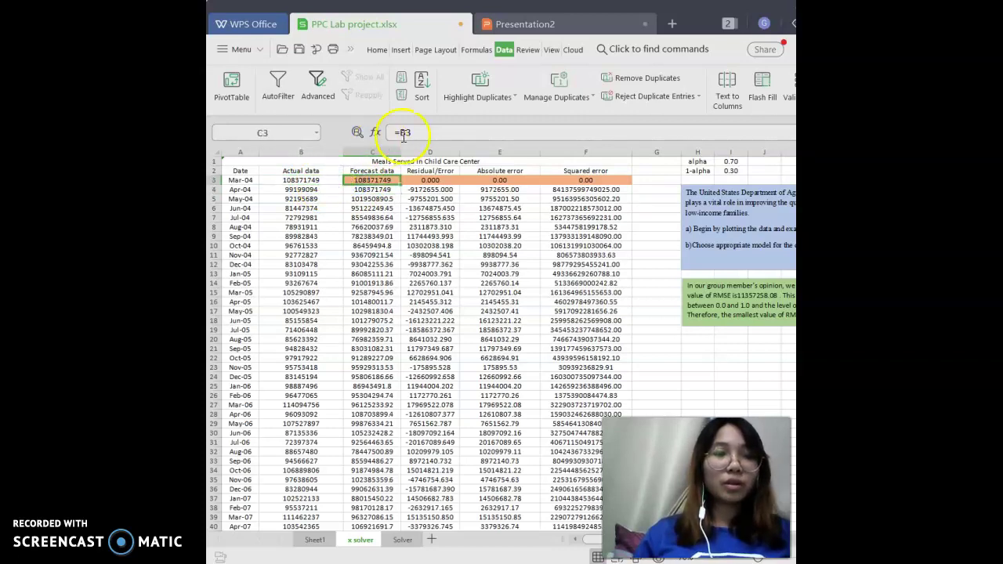
click(333, 182)
click(348, 182)
click(332, 182)
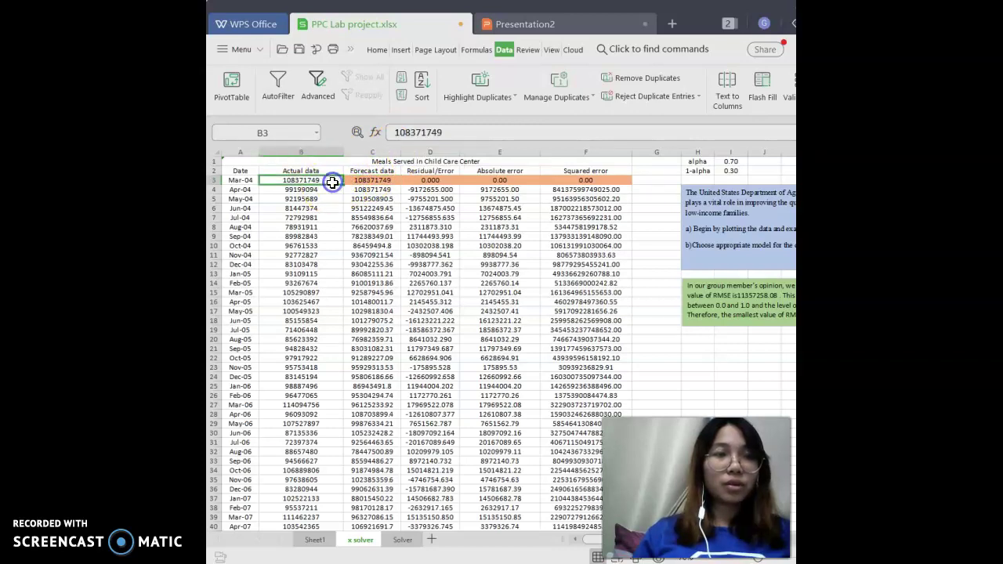
click(358, 181)
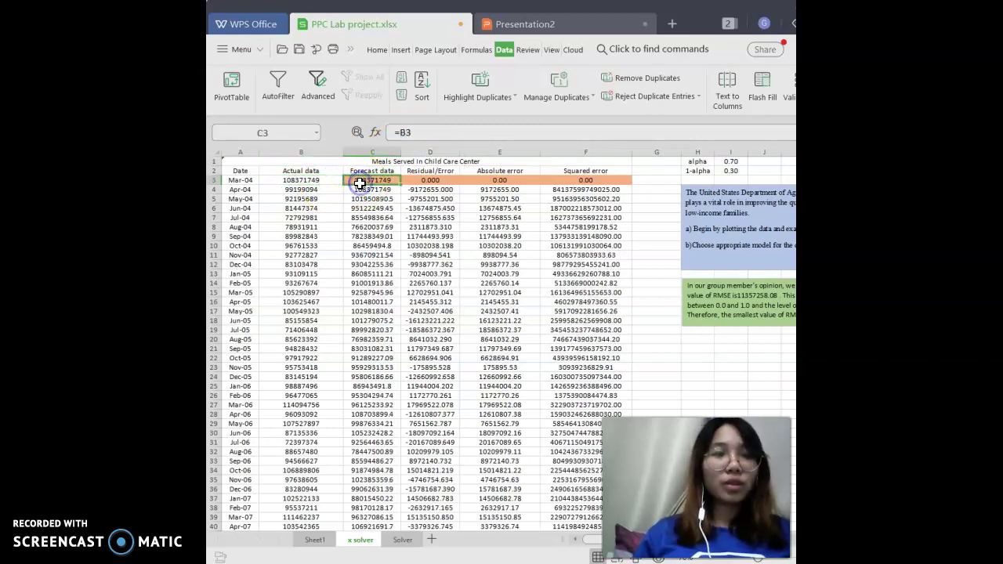
click(377, 185)
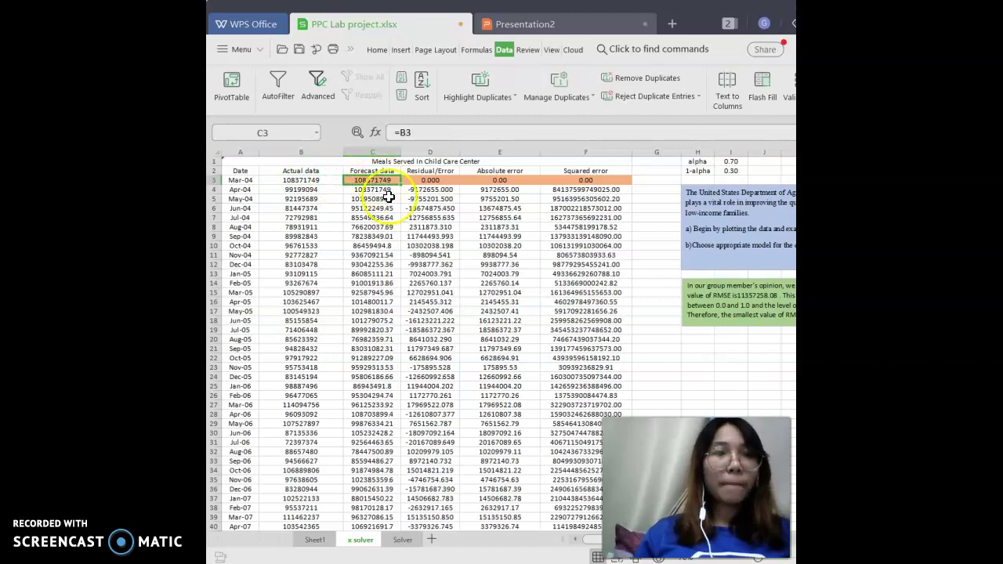
Examine the Apr-04 forecast formula in cell C4
click(387, 192)
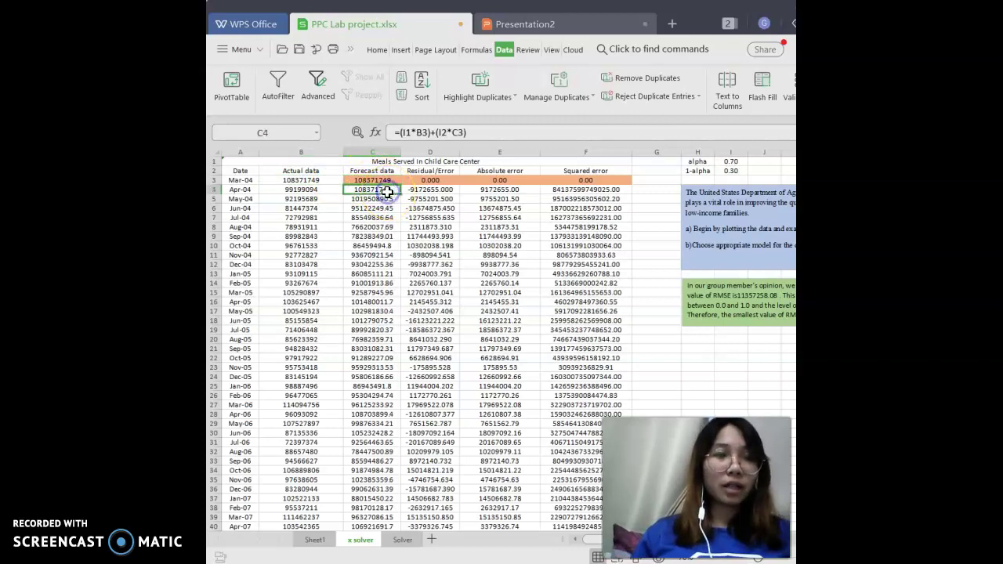
click(403, 132)
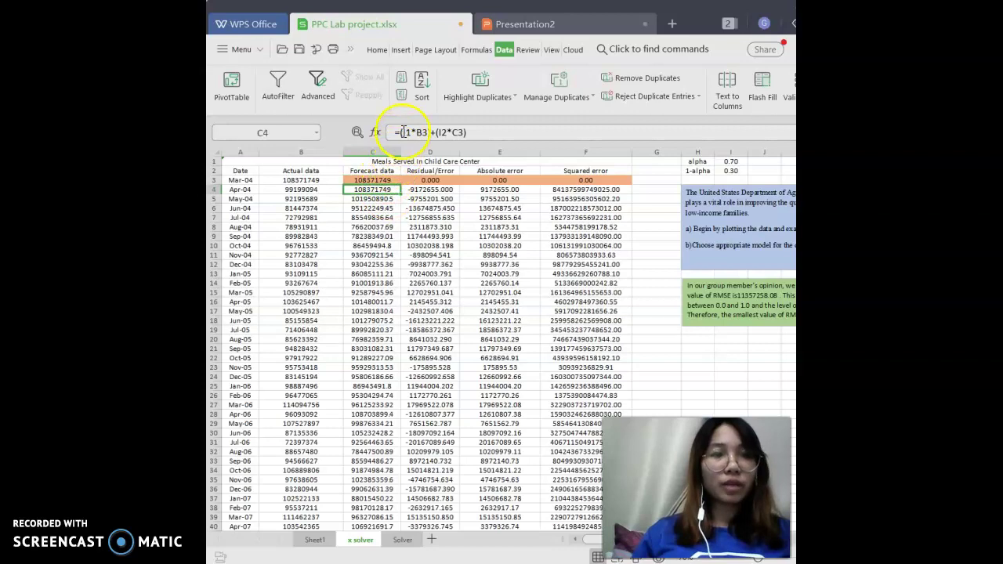
click(399, 135)
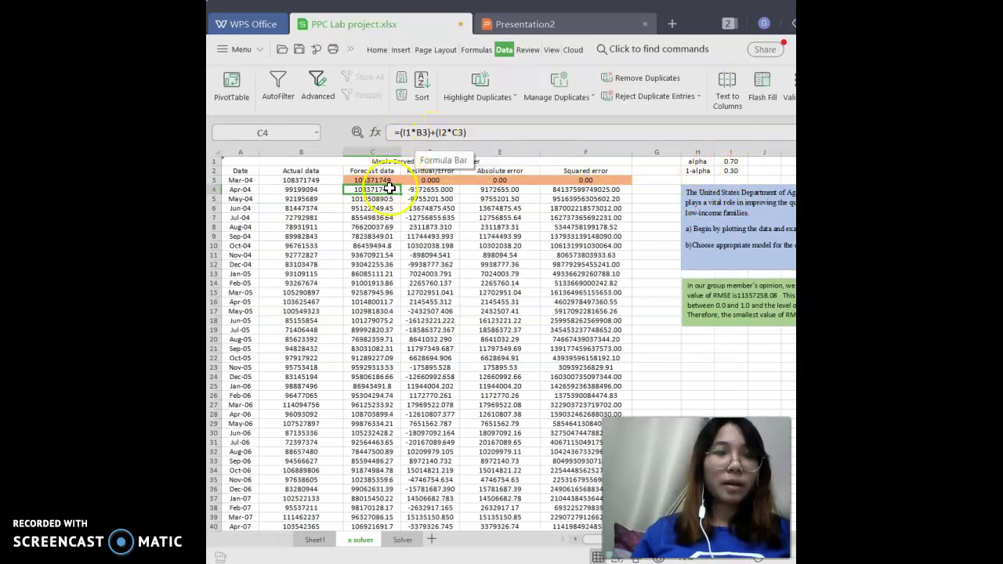
Compare how the forecast formulas in cells C4, C6 and C8 reference the alpha and 1-alpha cells
click(388, 199)
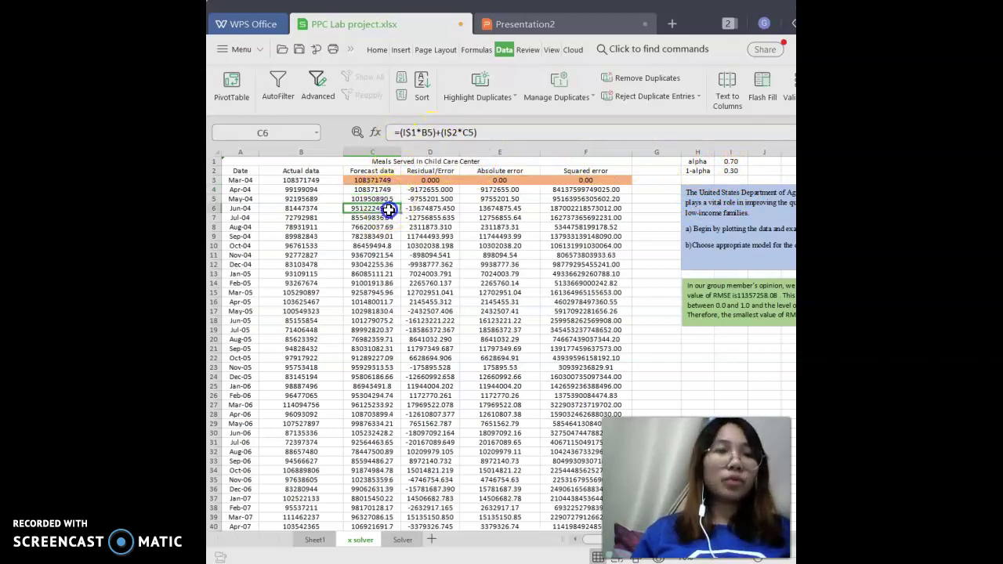
click(391, 208)
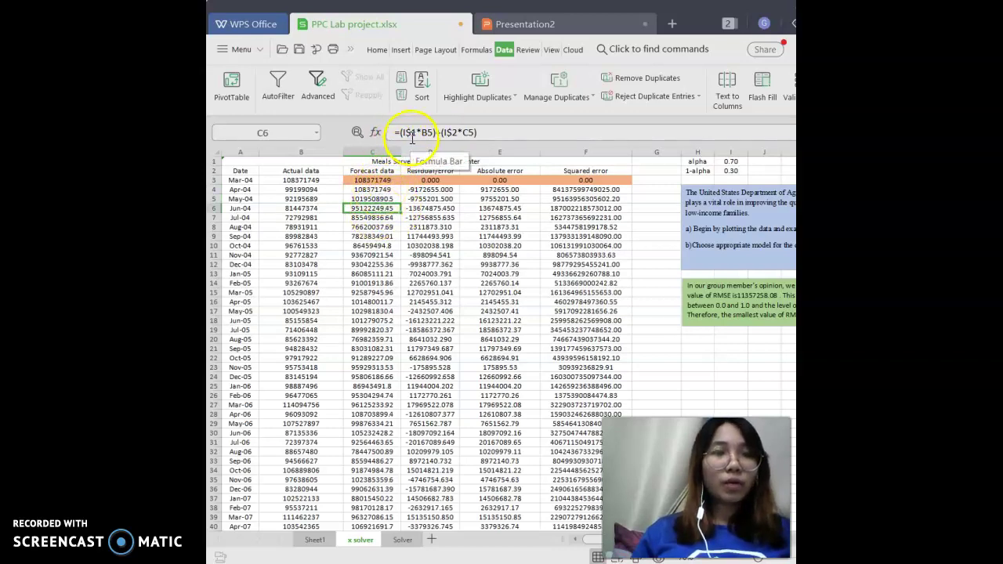
click(406, 133)
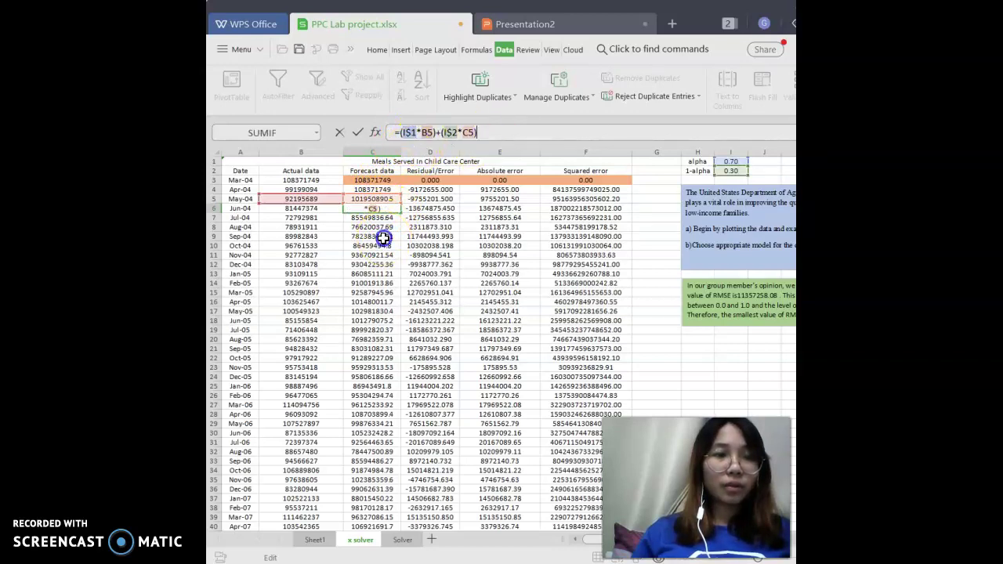
click(388, 199)
click(391, 192)
click(392, 206)
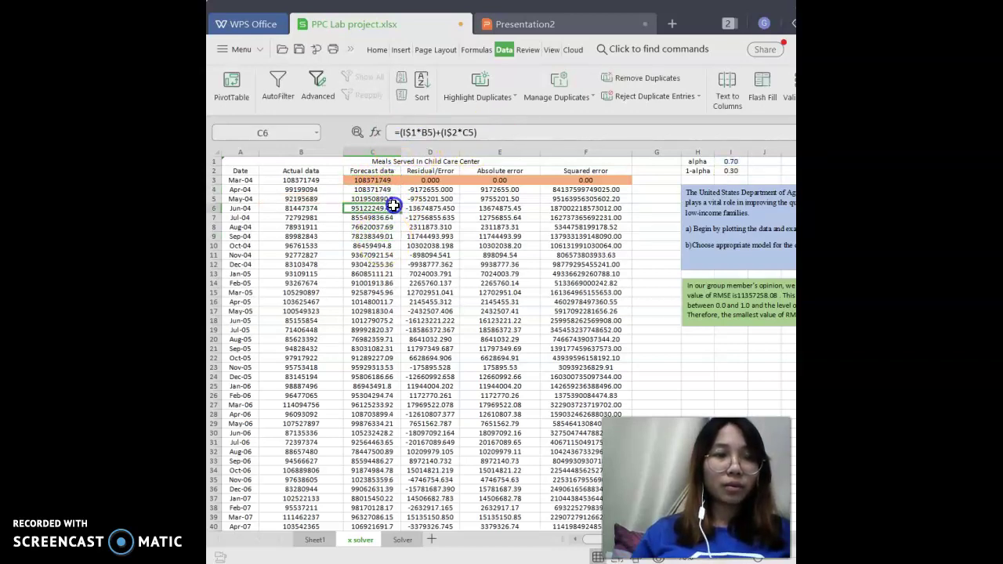
click(392, 191)
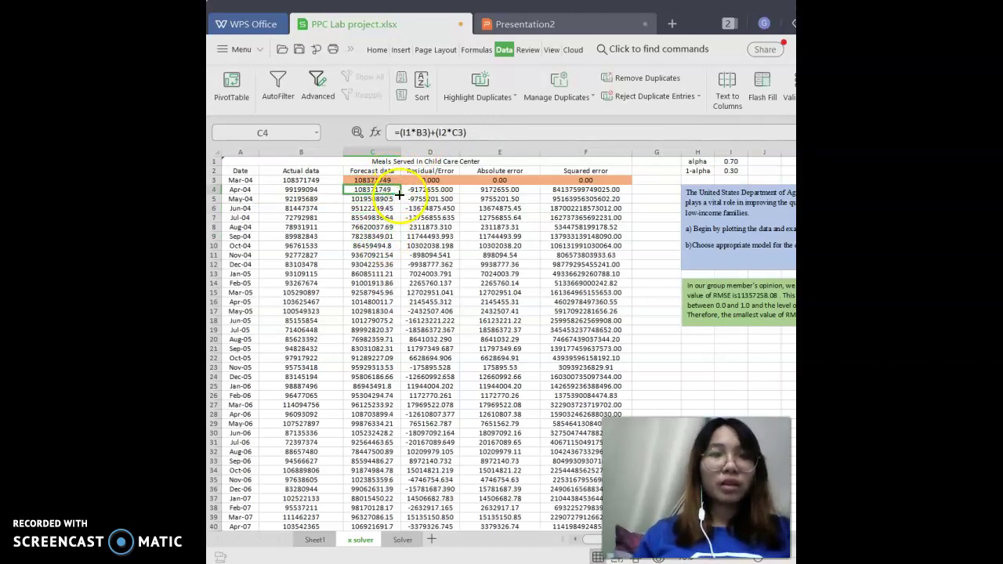
drag(399, 194, 404, 219)
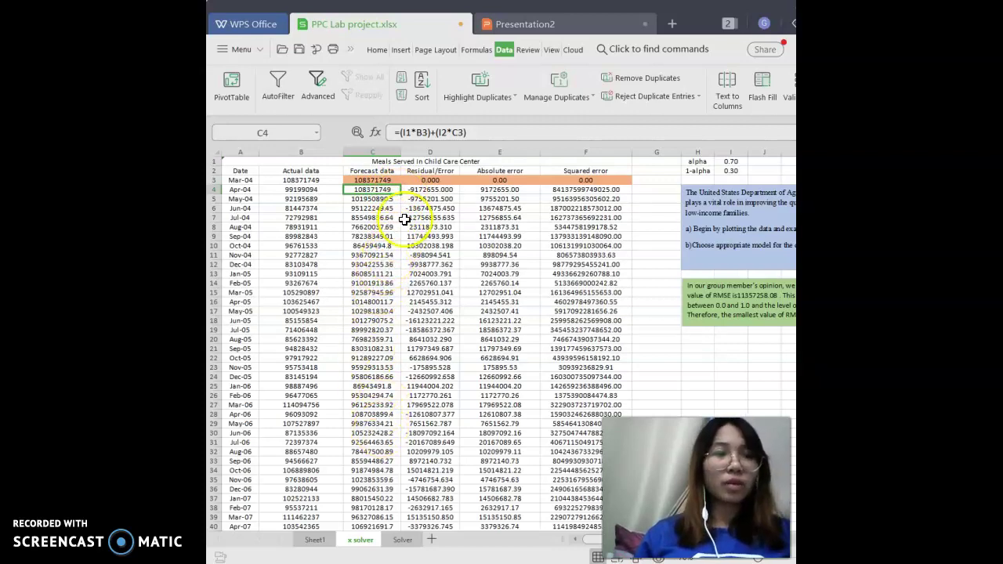
click(372, 226)
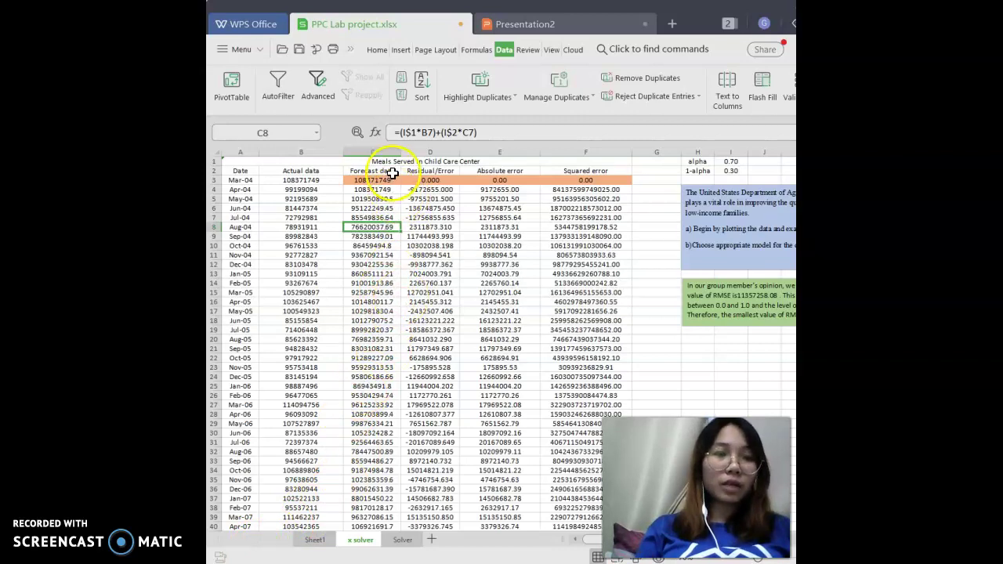
On slide 2 of Presentation2, correct the Residual/Error Value equation to (Actual data-Forecast data)
click(423, 171)
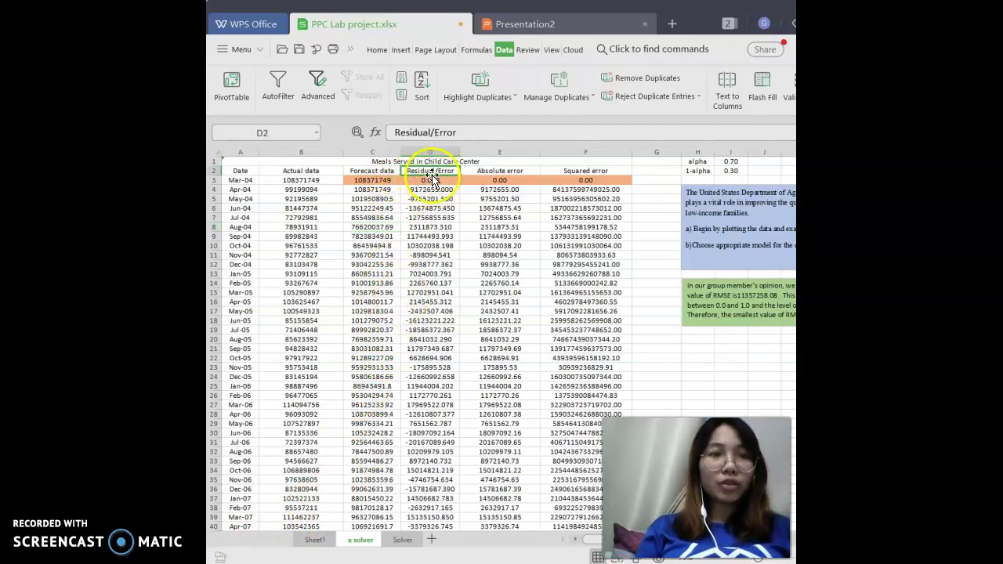
click(444, 180)
click(436, 171)
click(524, 28)
scroll(392, 174, down, 1)
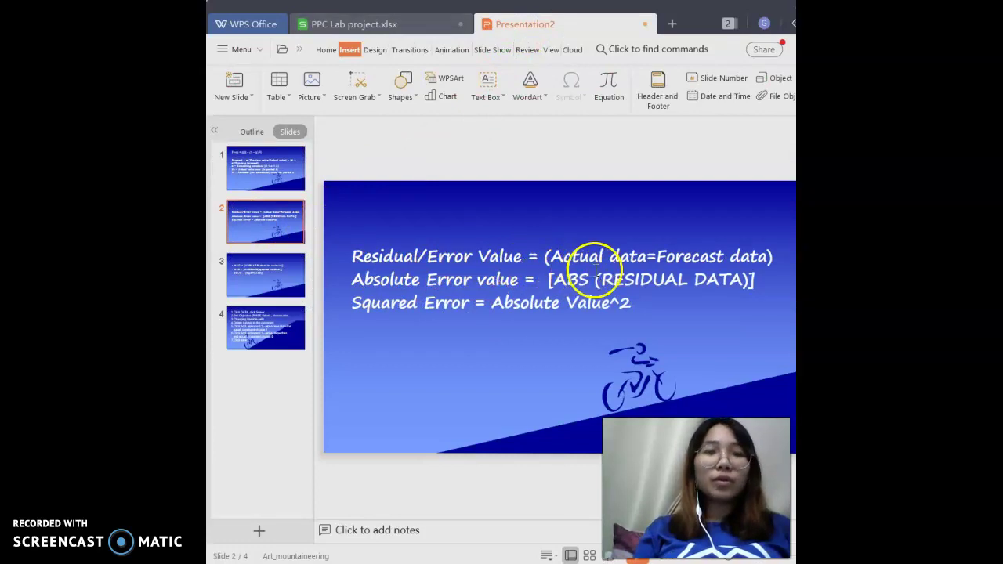
click(660, 258)
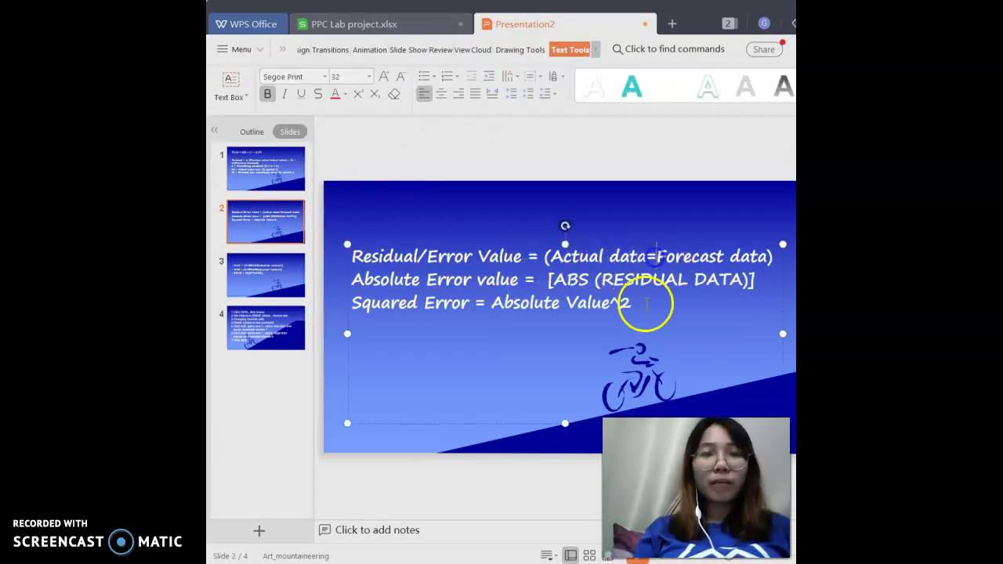
key(BackSpace)
text(-)
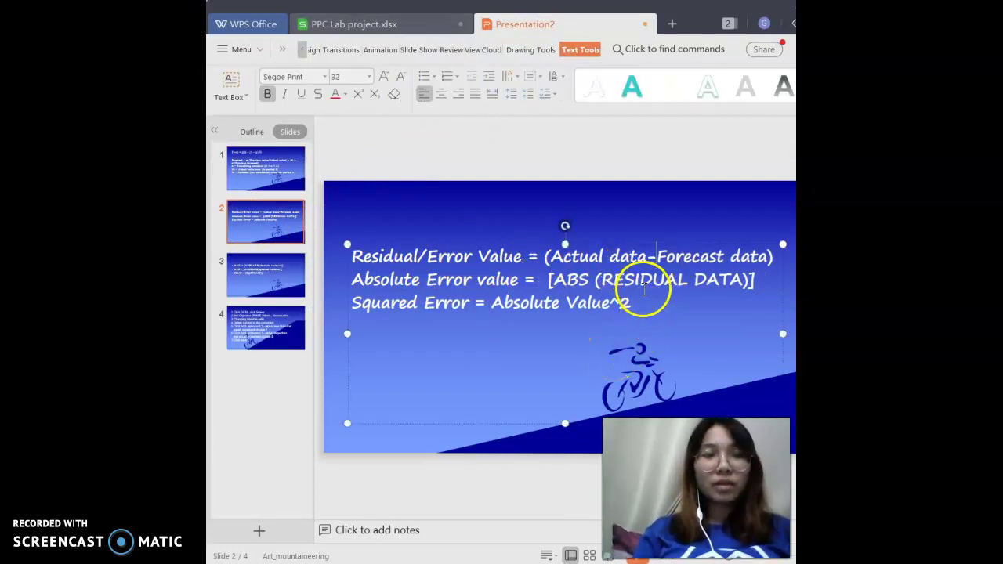
click(396, 216)
Return to PPC Lab project.xlsx and examine the Residual/Error formulas down column D, including cells D4 and D12
click(404, 24)
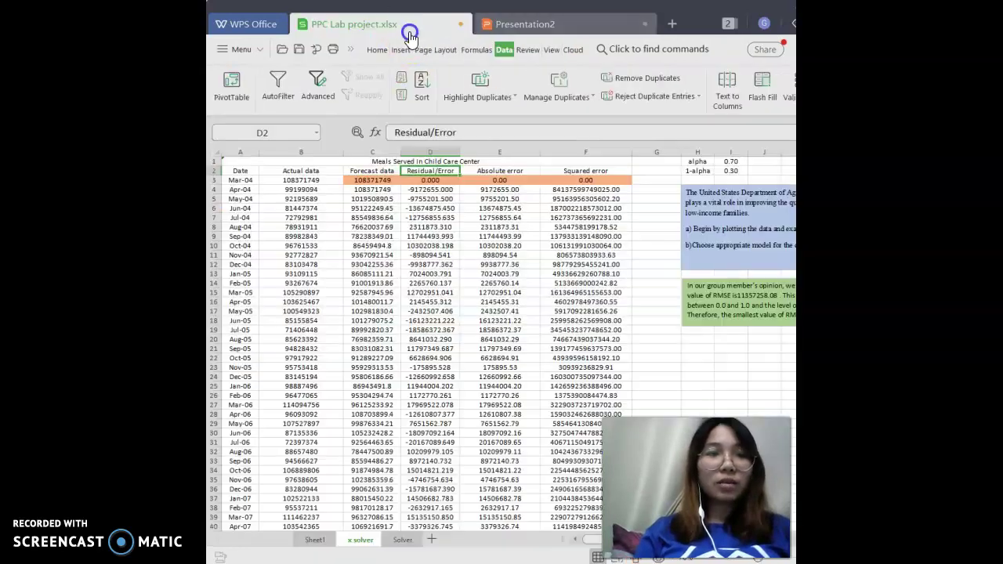
click(433, 190)
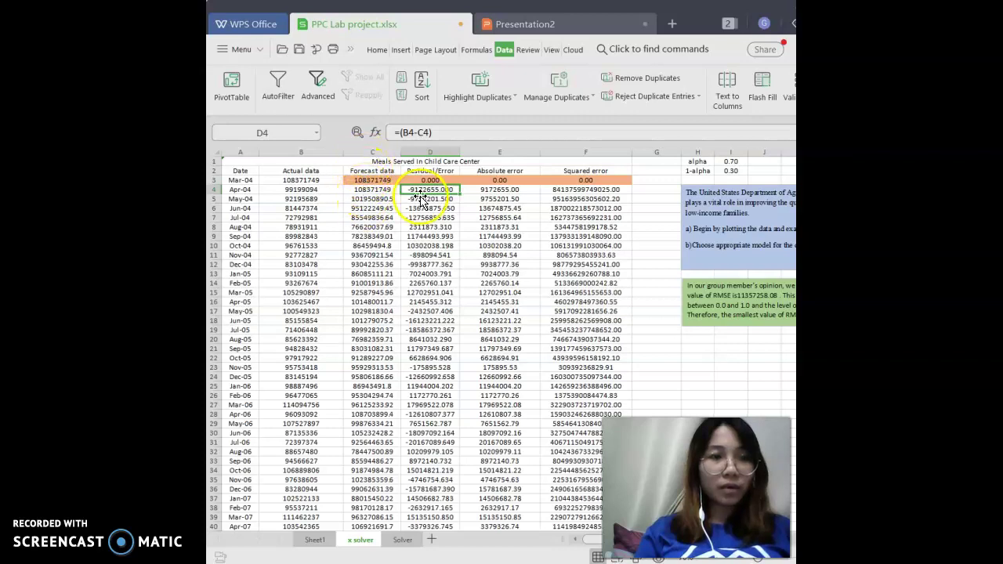
click(430, 264)
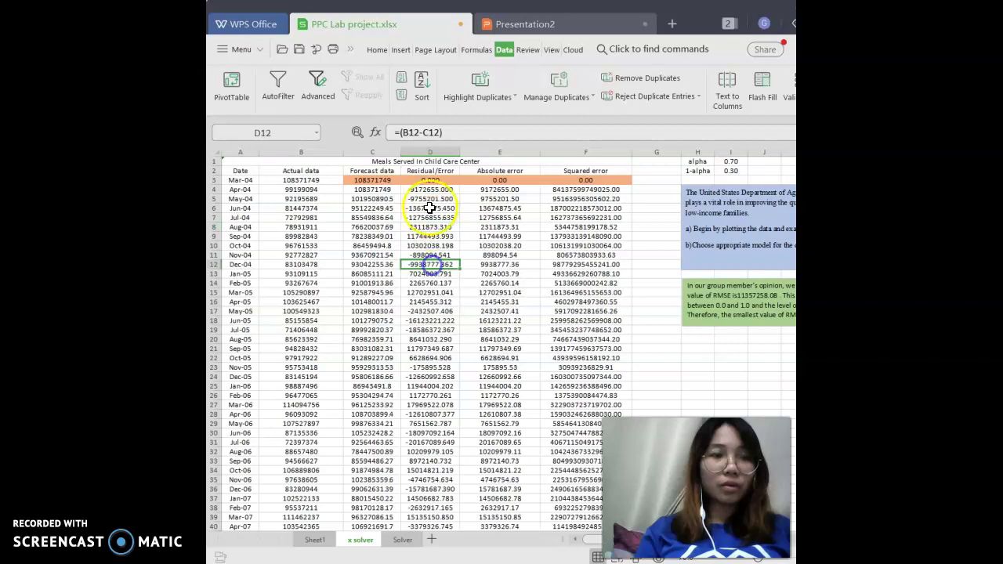
click(432, 201)
click(447, 189)
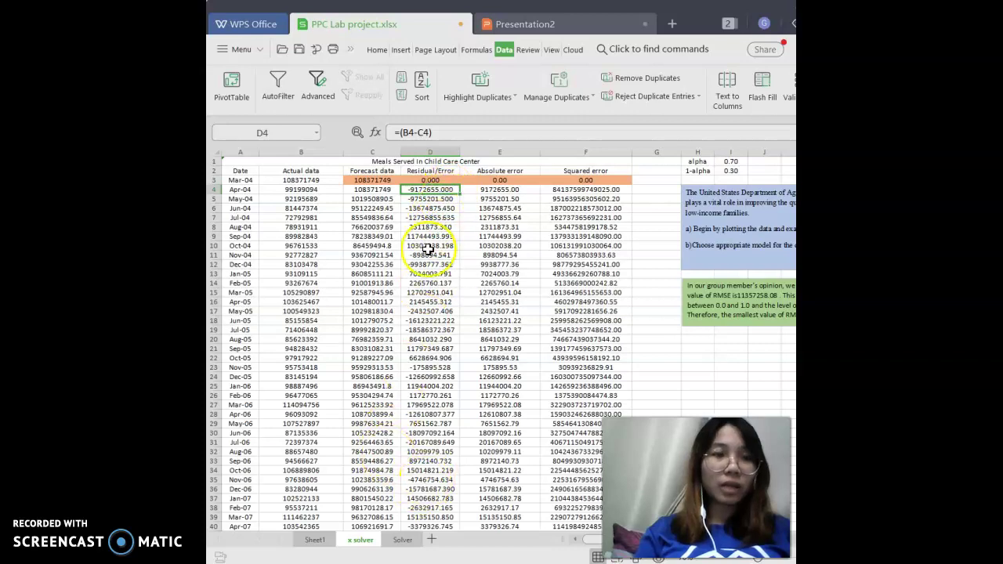
scroll(427, 259, down, 5)
scroll(427, 275, up, 5)
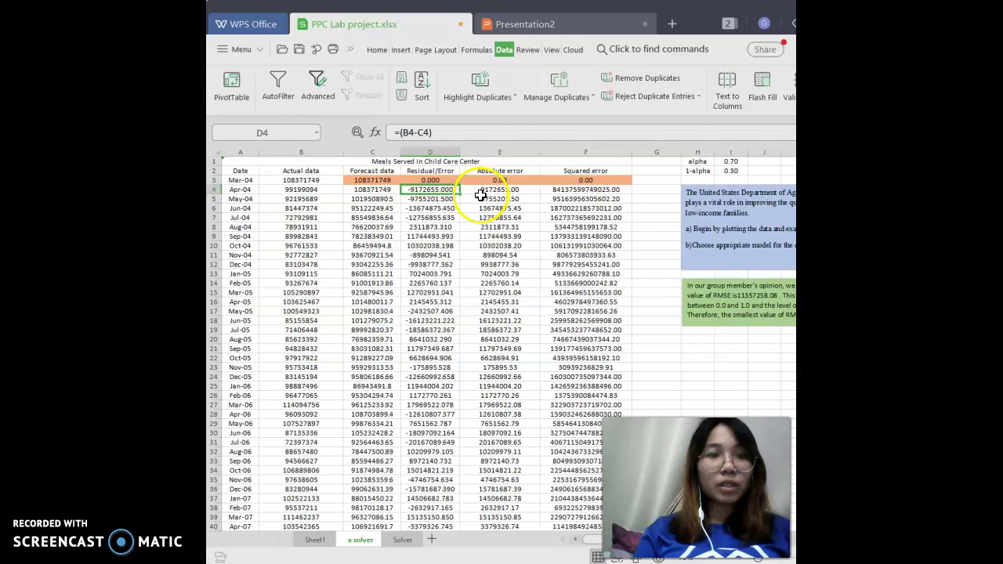
Compare the Absolute Error equation on slide 2 of Presentation2 with the ABS formula in cell E4 of PPC Lab project.xlsx
click(485, 170)
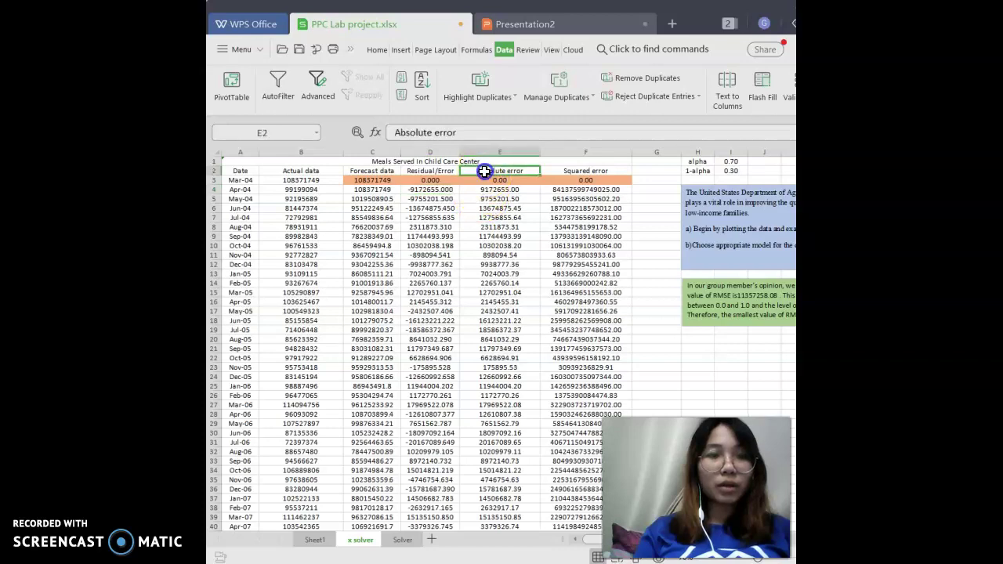
click(527, 25)
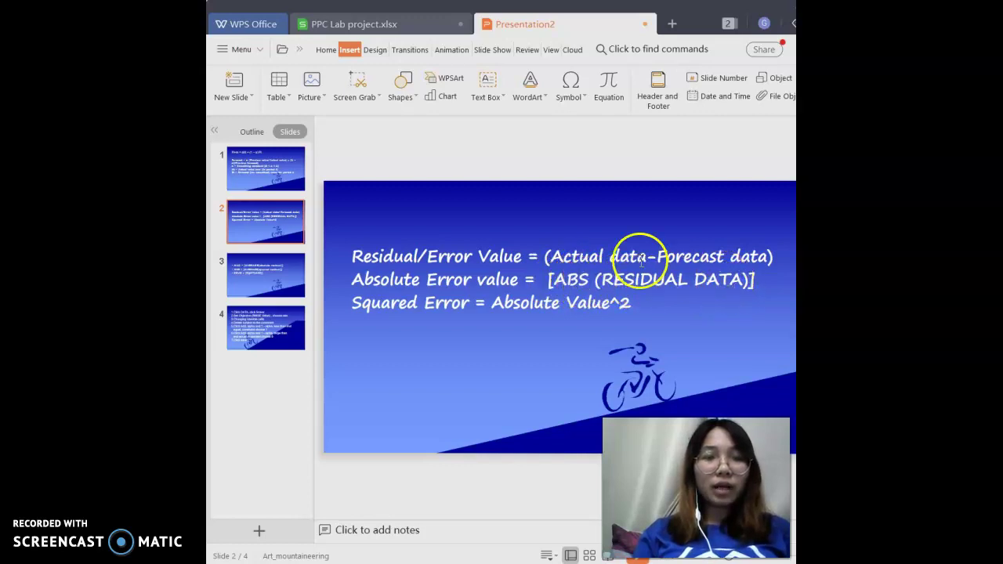
click(431, 30)
click(511, 193)
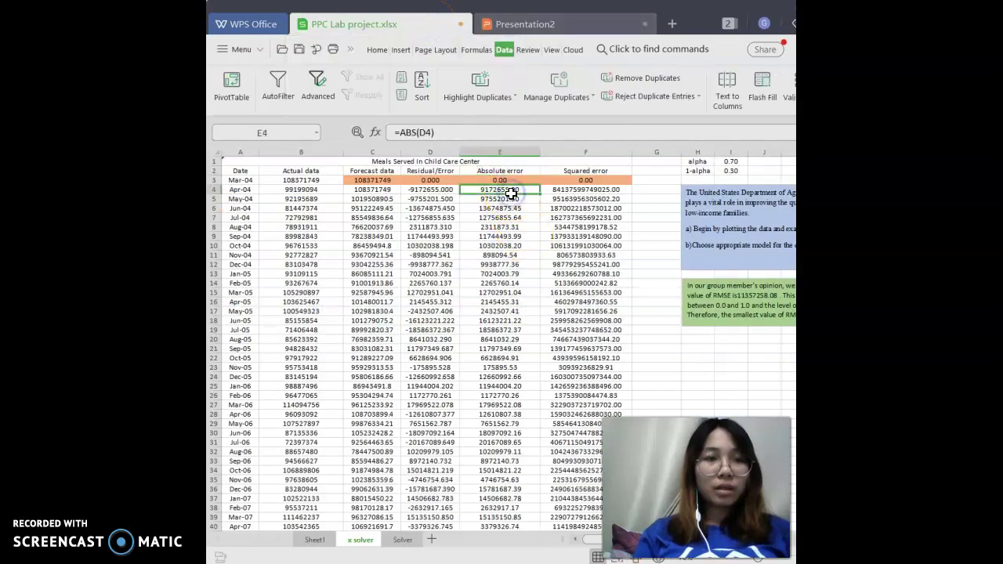
double_click(410, 132)
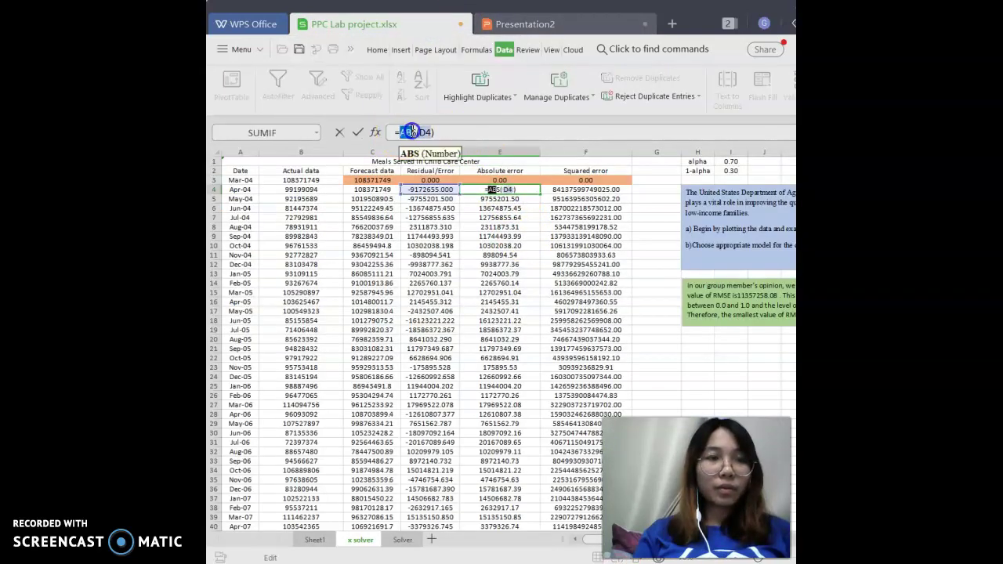
click(448, 133)
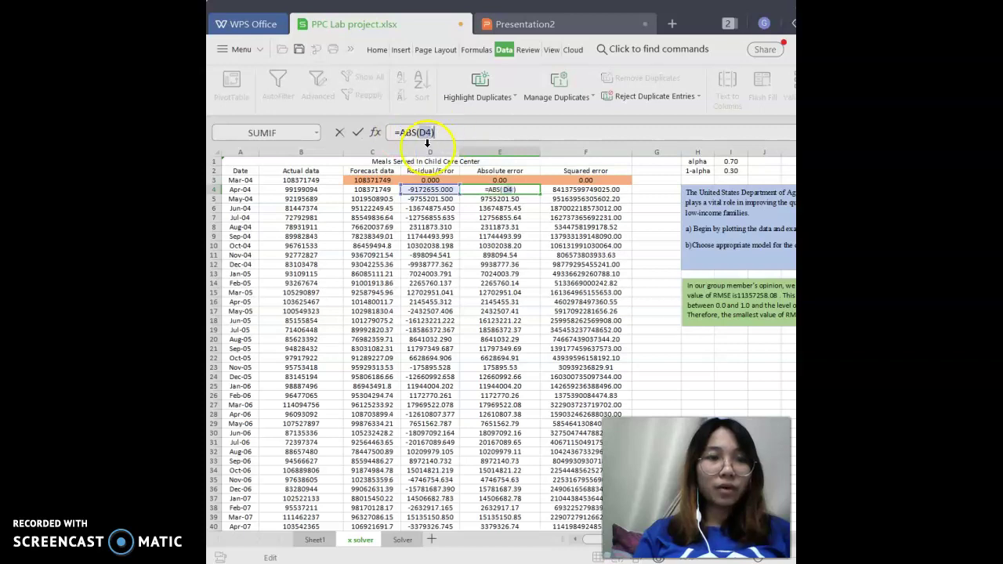
drag(400, 134, 419, 138)
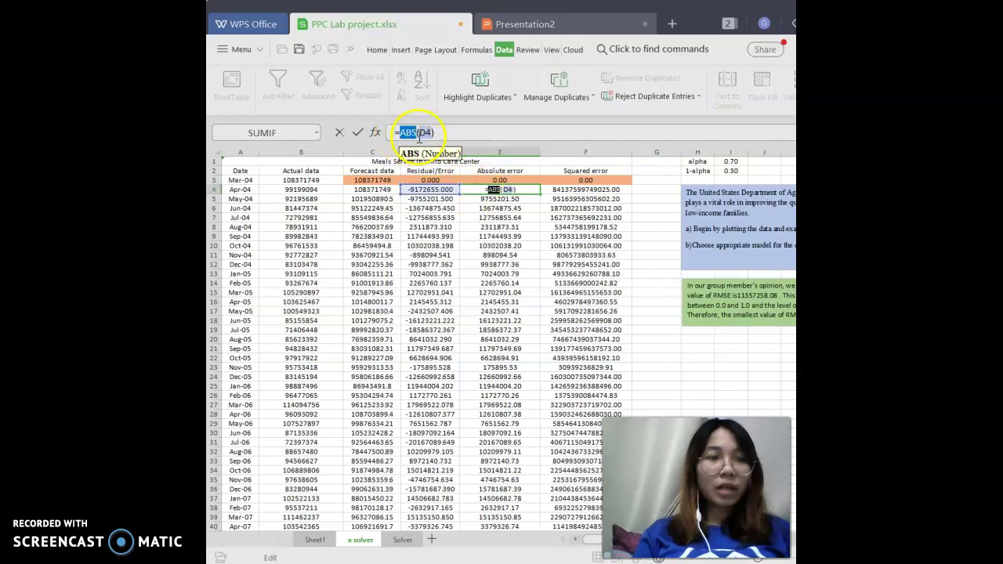
click(428, 190)
click(430, 201)
click(485, 191)
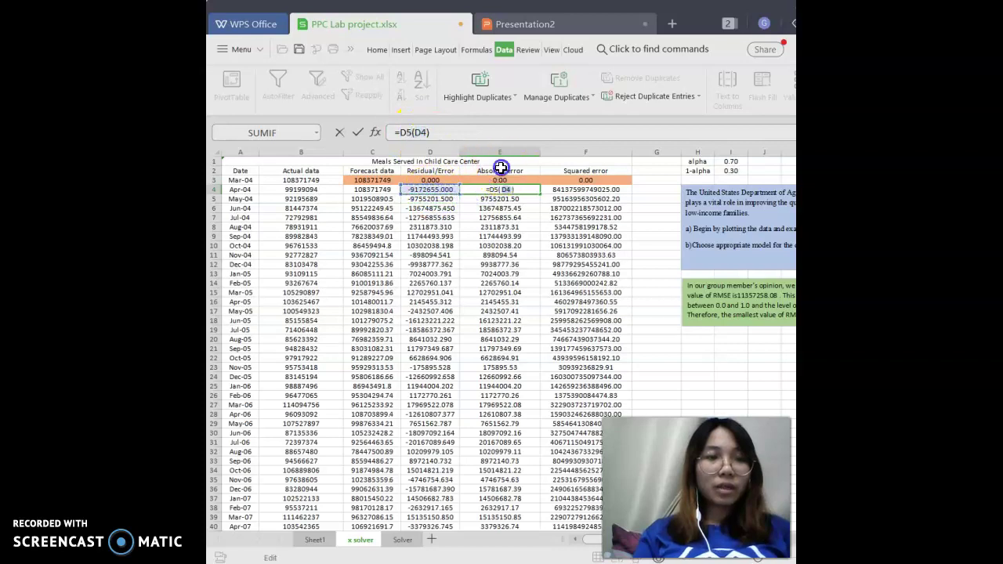
click(500, 169)
click(488, 190)
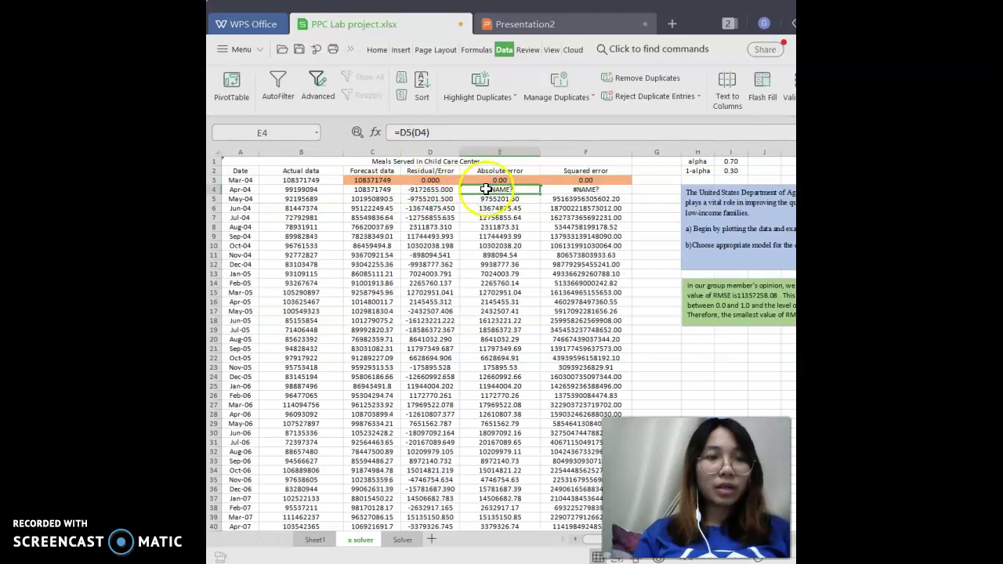
click(348, 53)
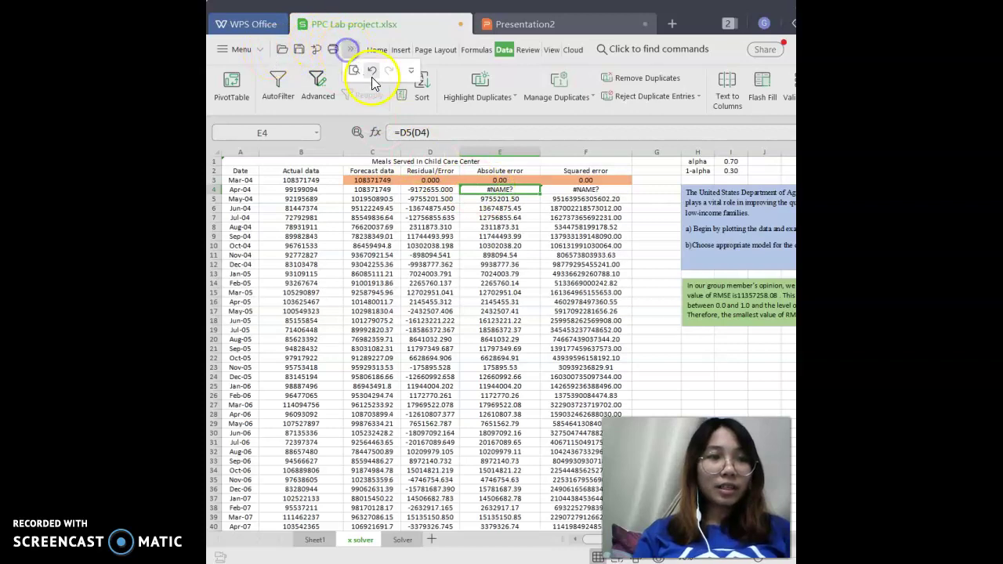
Examine the absolute error formula in cell E4 and review the values down column E
click(515, 194)
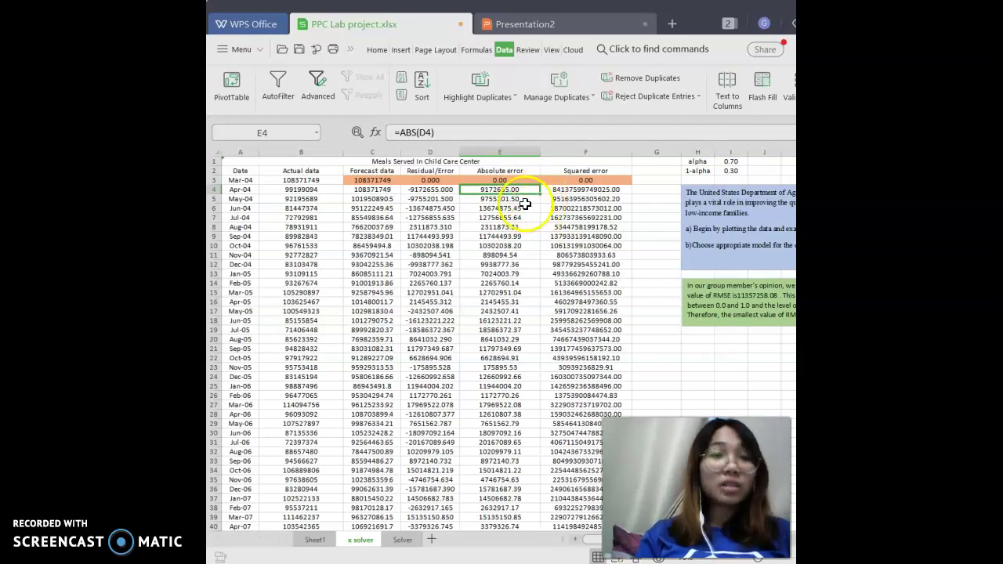
scroll(518, 275, down, 8)
scroll(517, 274, up, 8)
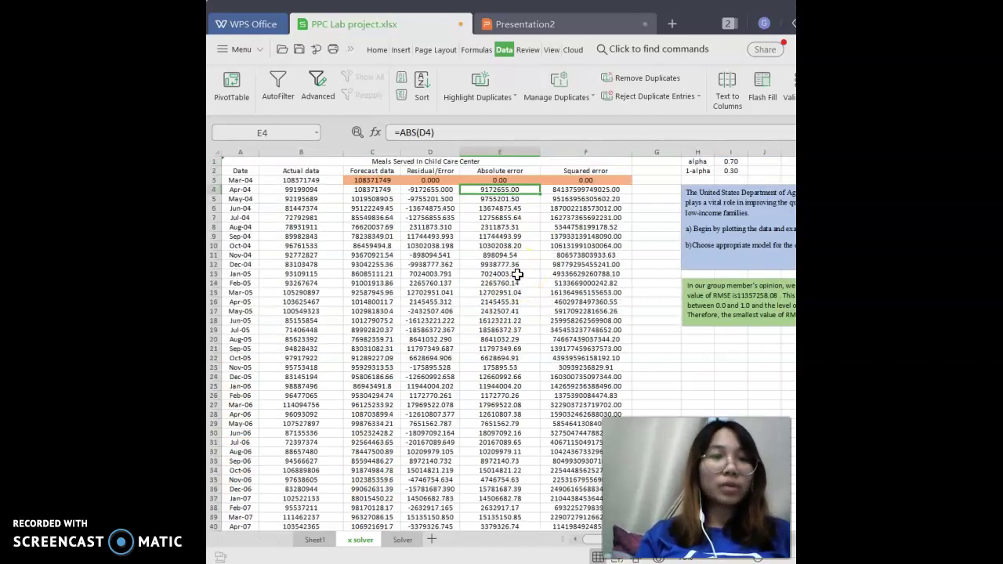
scroll(494, 220, down, 2)
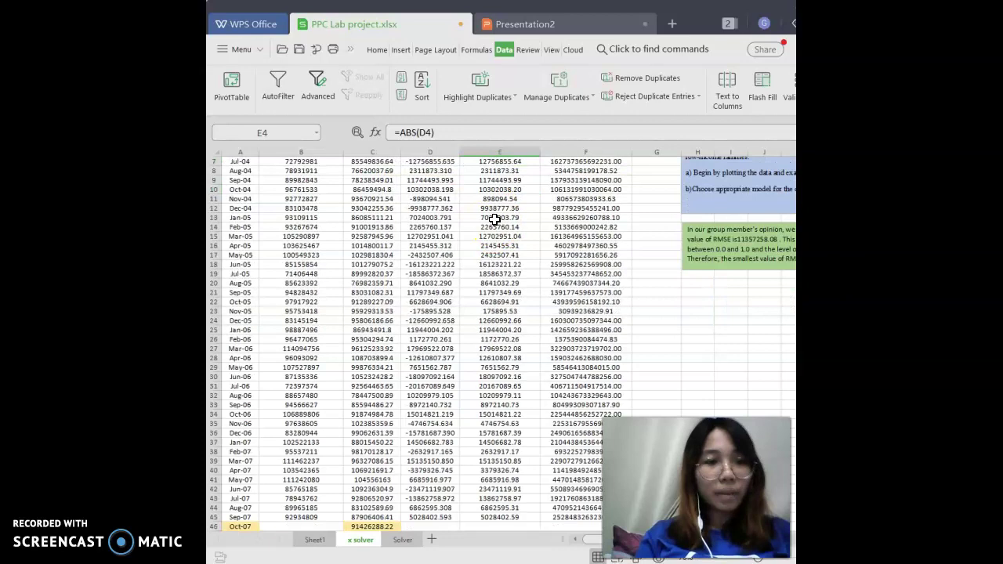
scroll(495, 220, up, 2)
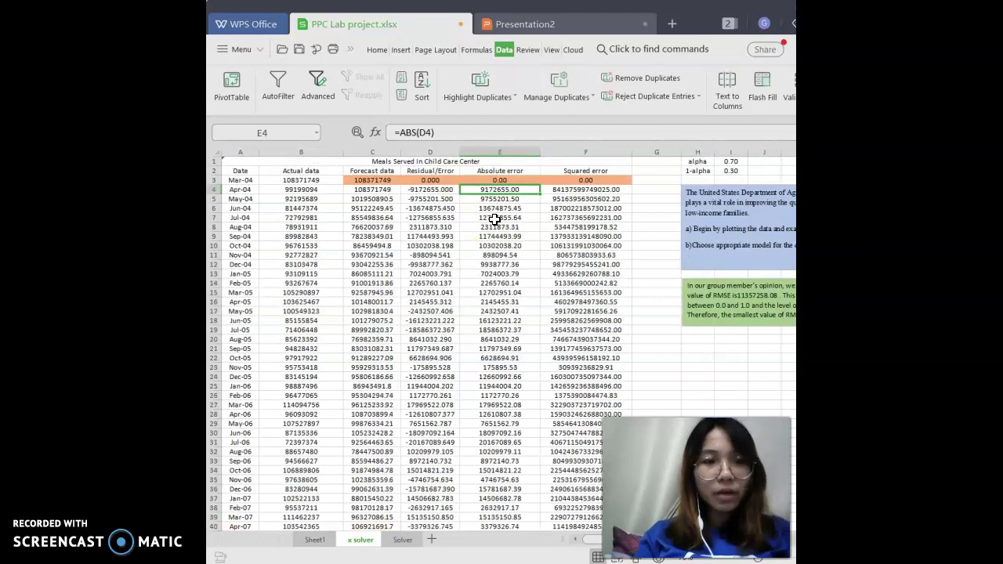
scroll(494, 220, down, 3)
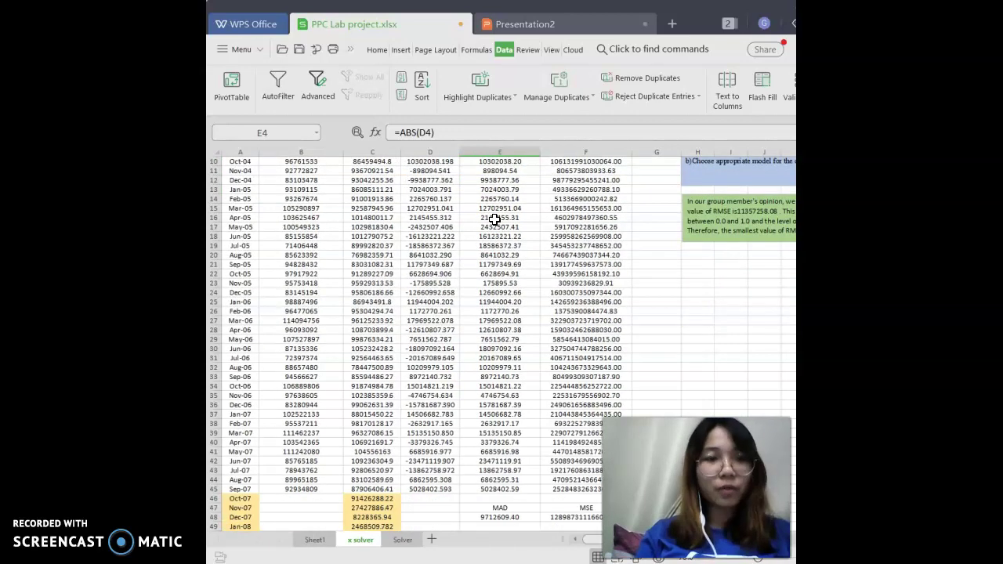
scroll(495, 220, up, 3)
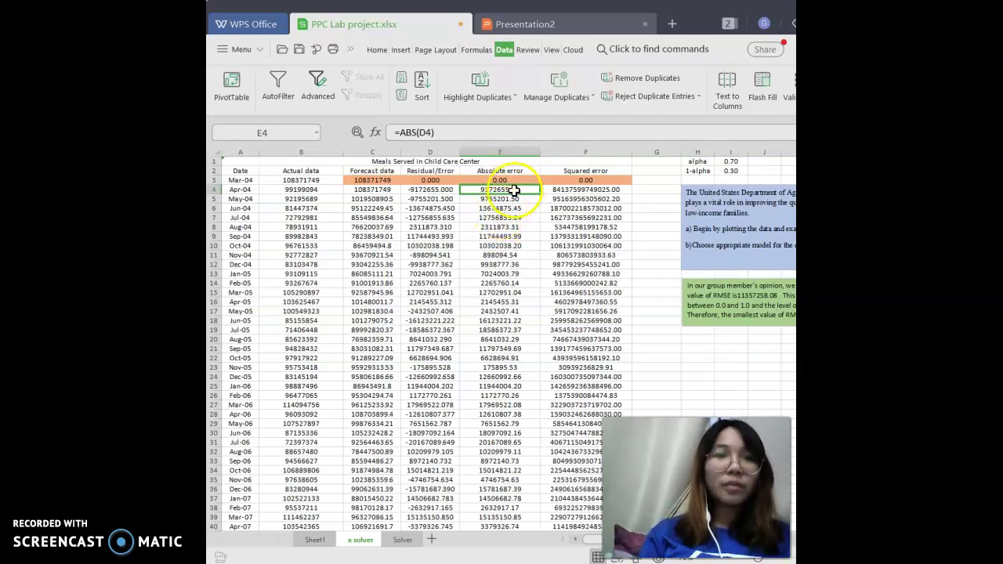
Compare the Squared Error equation on slide 2 of Presentation2 with the formula in cell F4 of PPC Lab project.xlsx
click(580, 172)
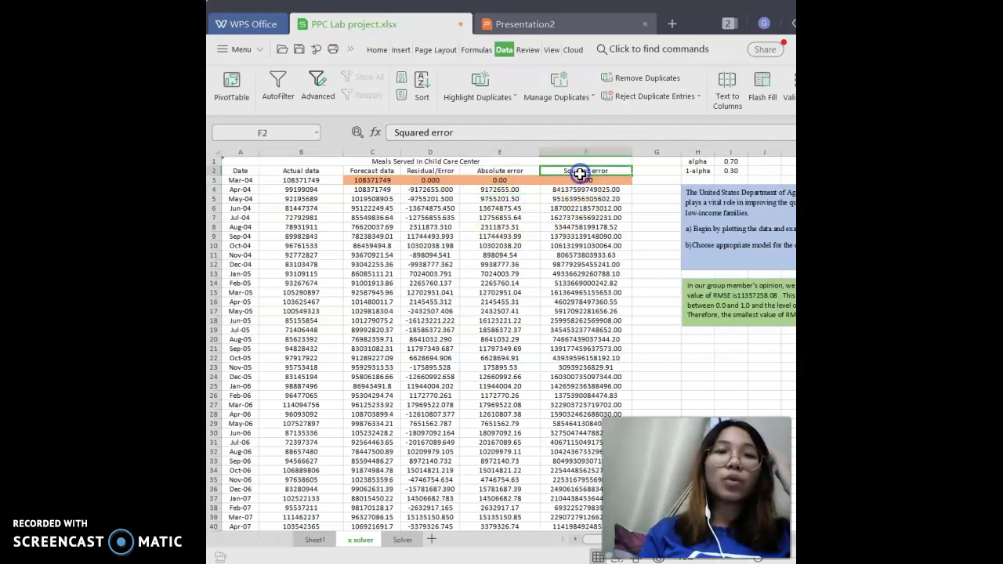
click(553, 25)
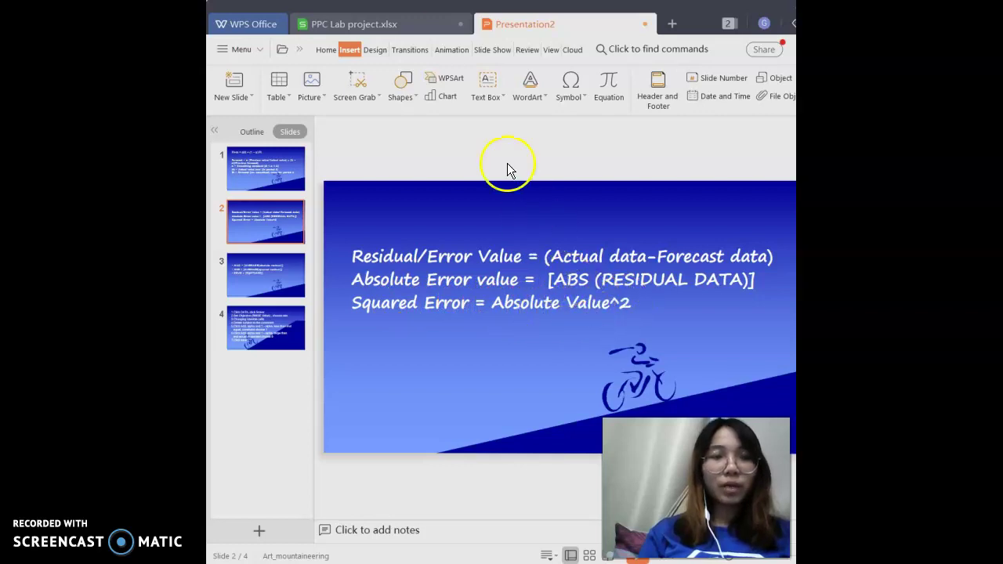
click(424, 22)
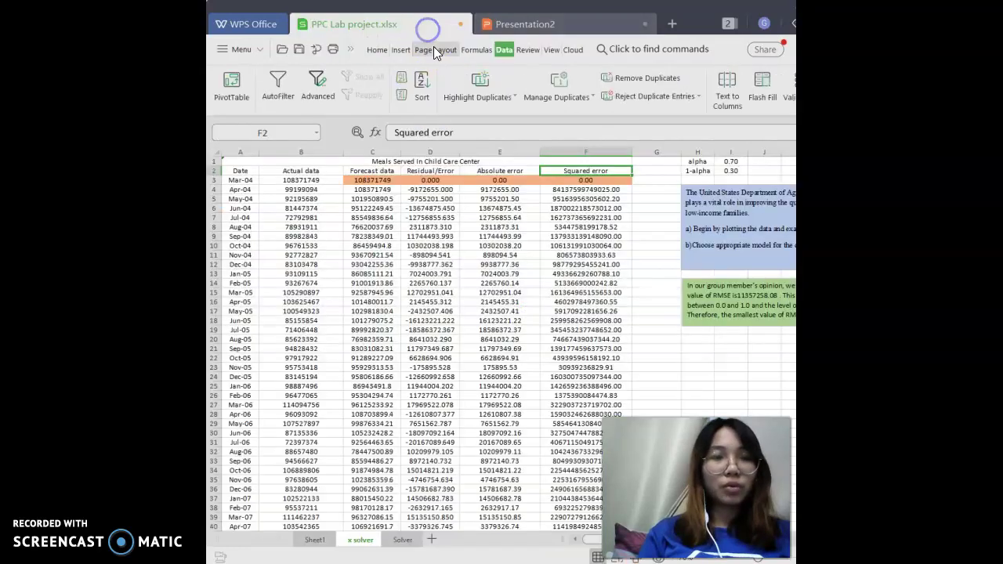
click(557, 188)
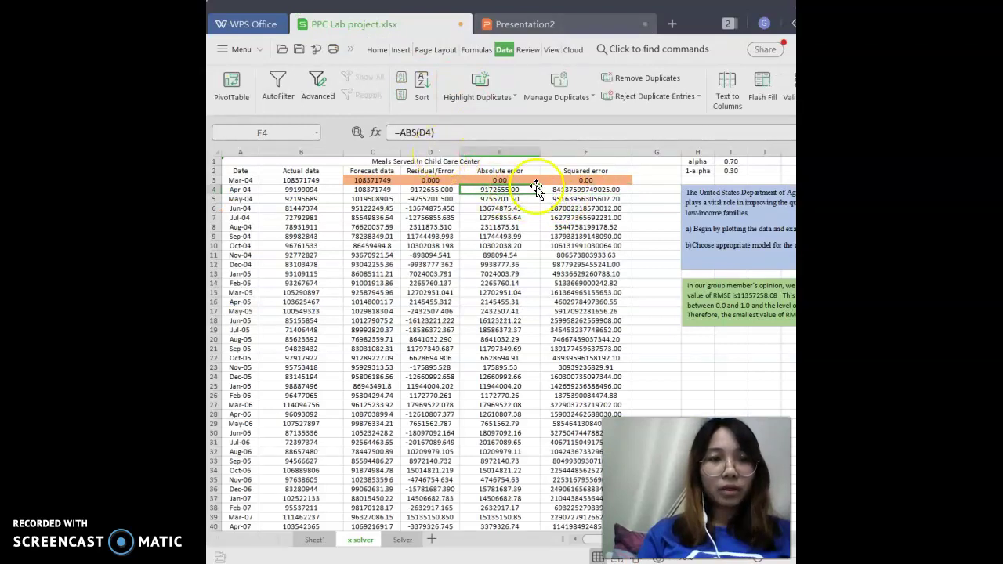
click(554, 194)
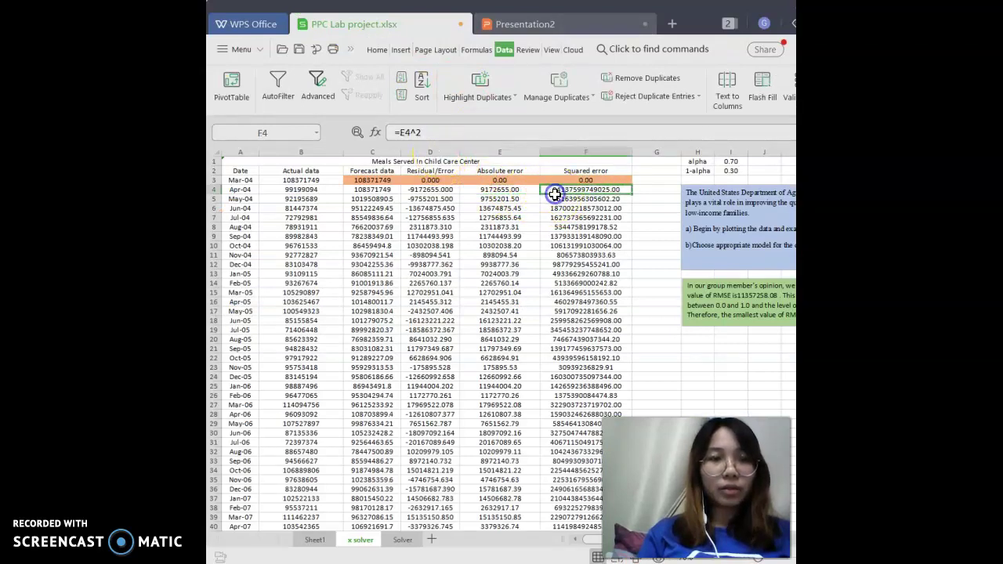
double_click(390, 139)
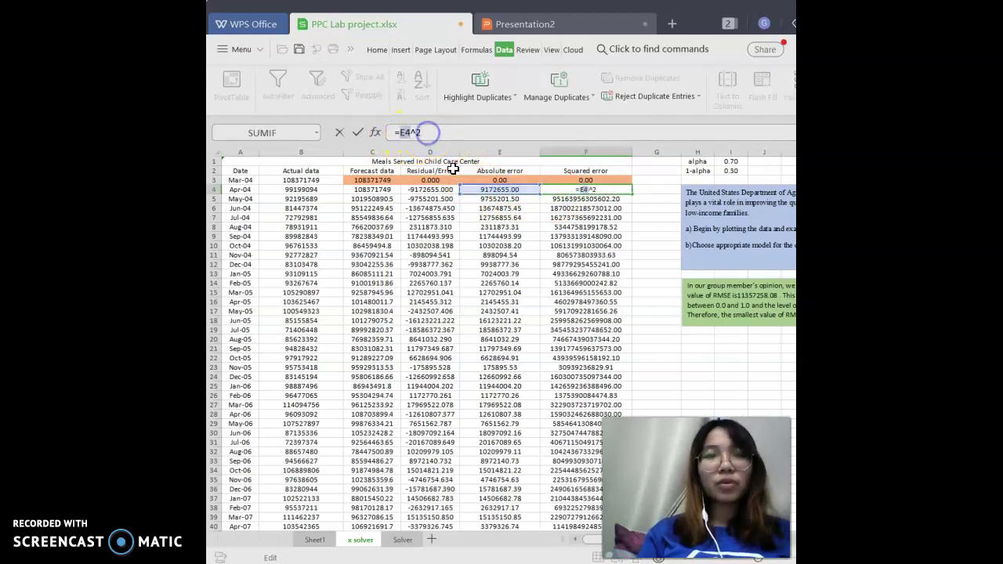
Trace how the squared error formulas in cells F4 and F5 use the absolute error, and review column F
click(527, 194)
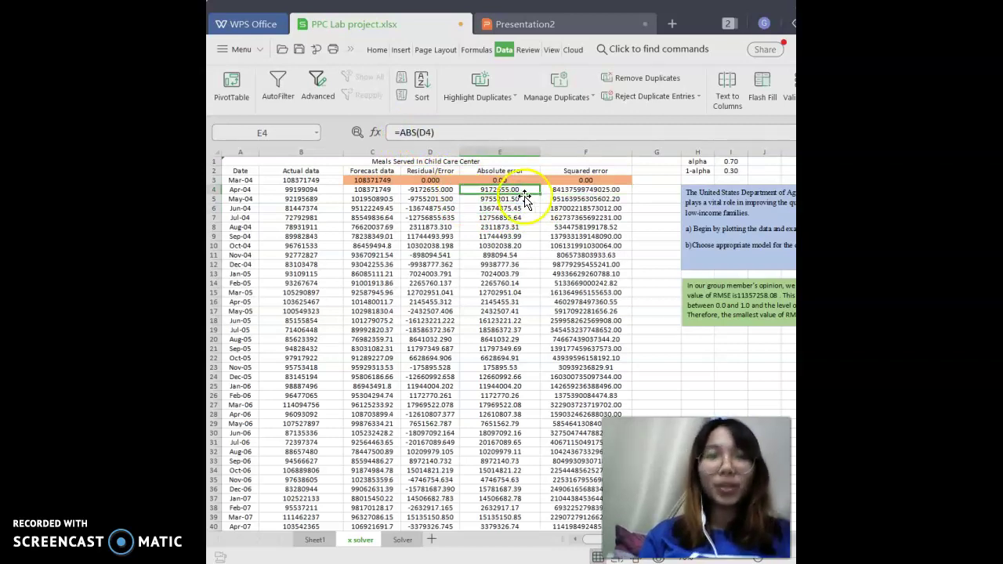
drag(530, 196, 559, 190)
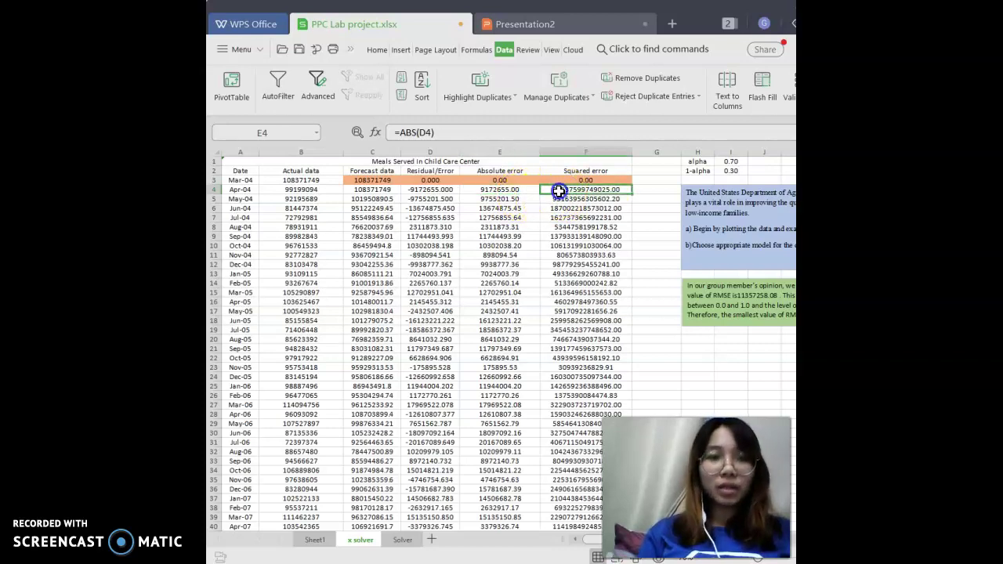
click(410, 132)
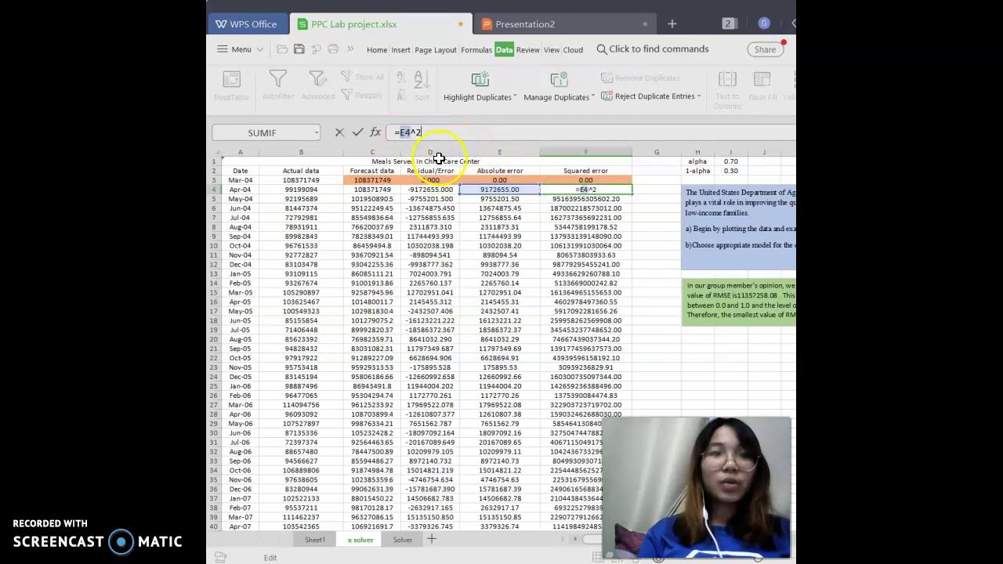
click(564, 200)
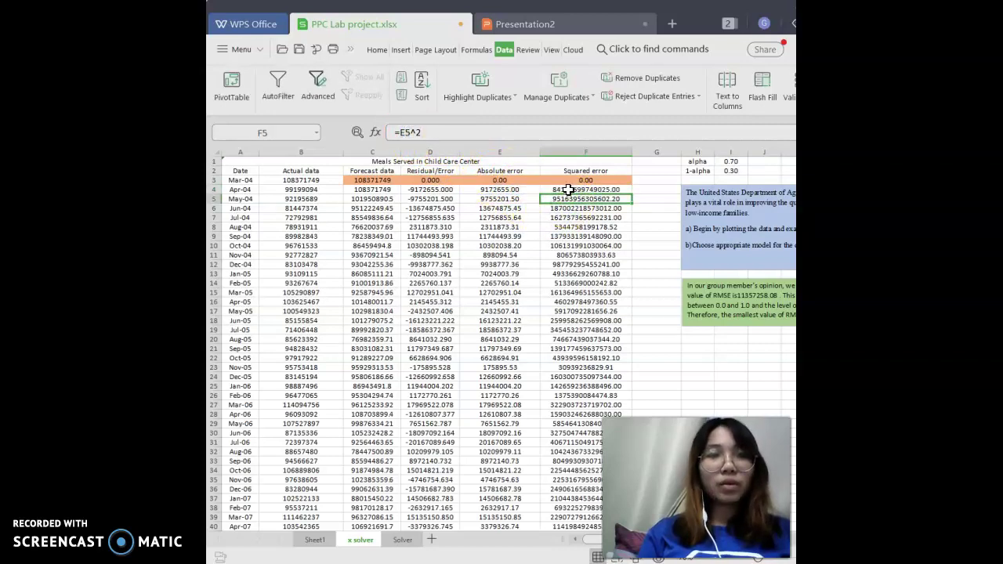
click(571, 192)
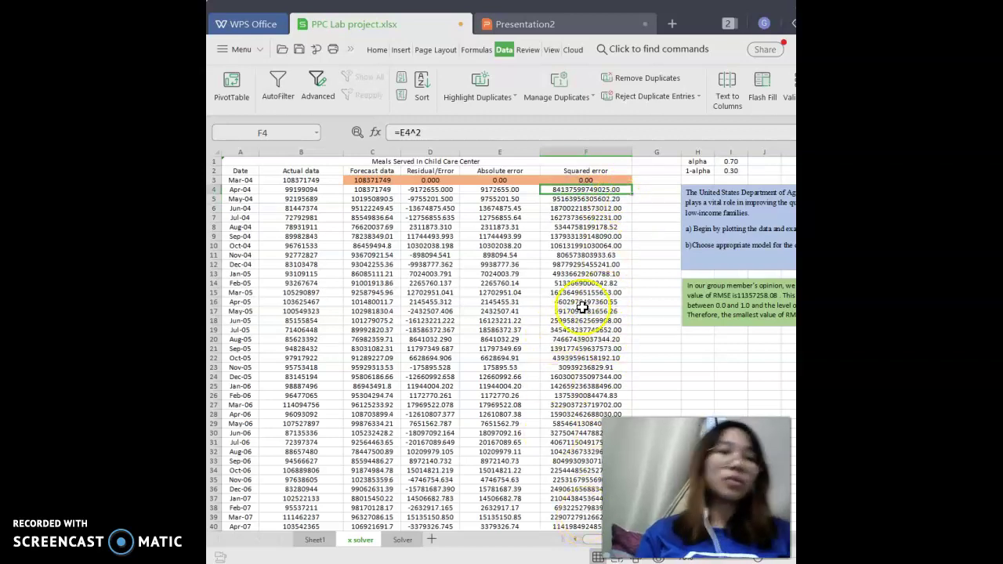
scroll(584, 314, down, 8)
scroll(583, 308, up, 8)
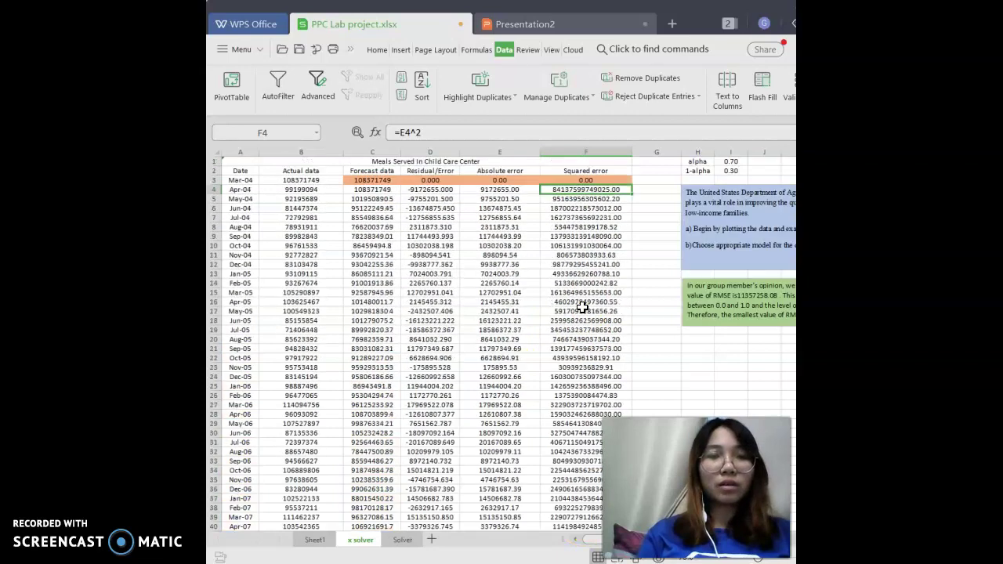
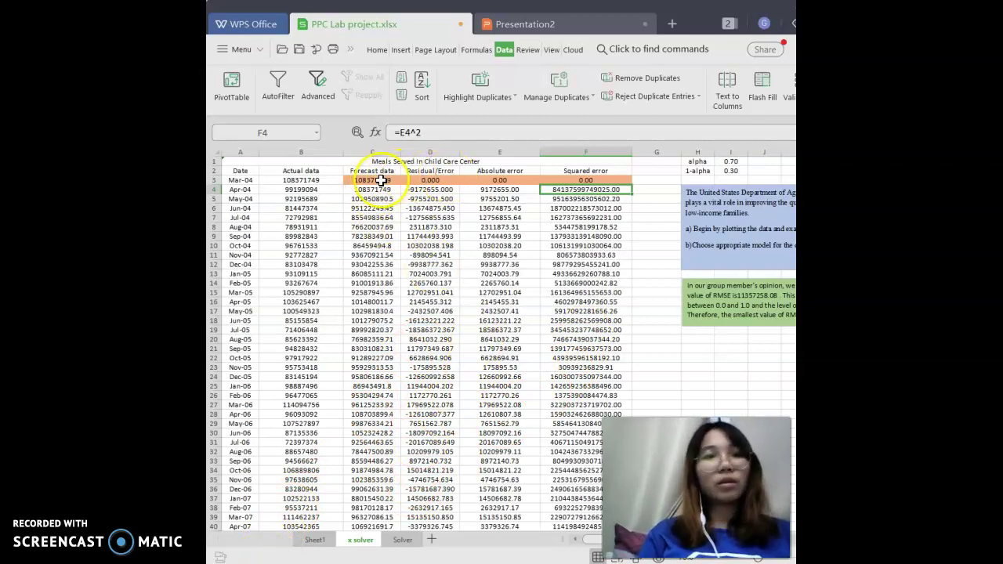
Examine the MAD formula in cell E48 against the equation on slide 3 of Presentation2, returning to the workbook
scroll(546, 300, down, 1)
scroll(547, 301, down, 6)
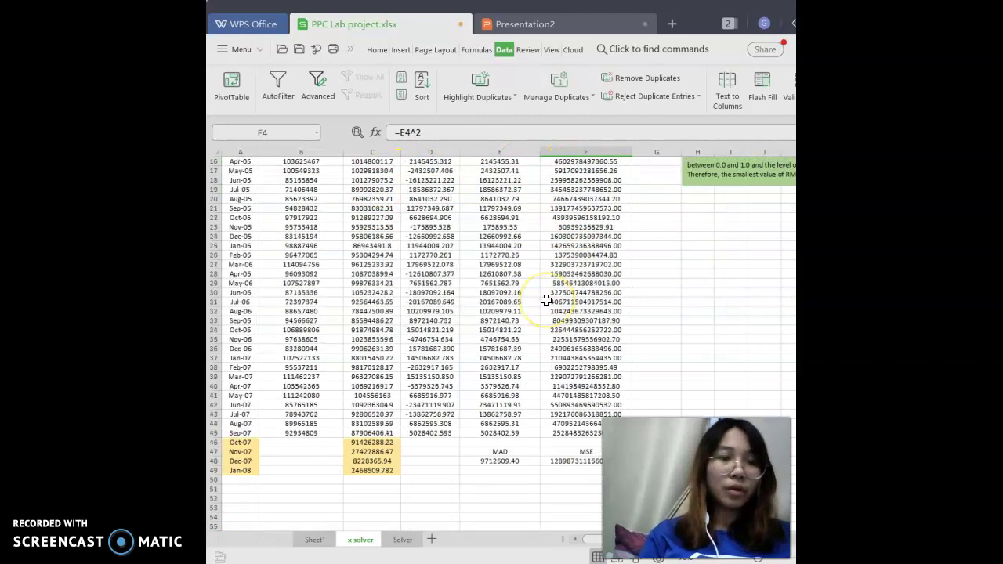
scroll(547, 301, up, 7)
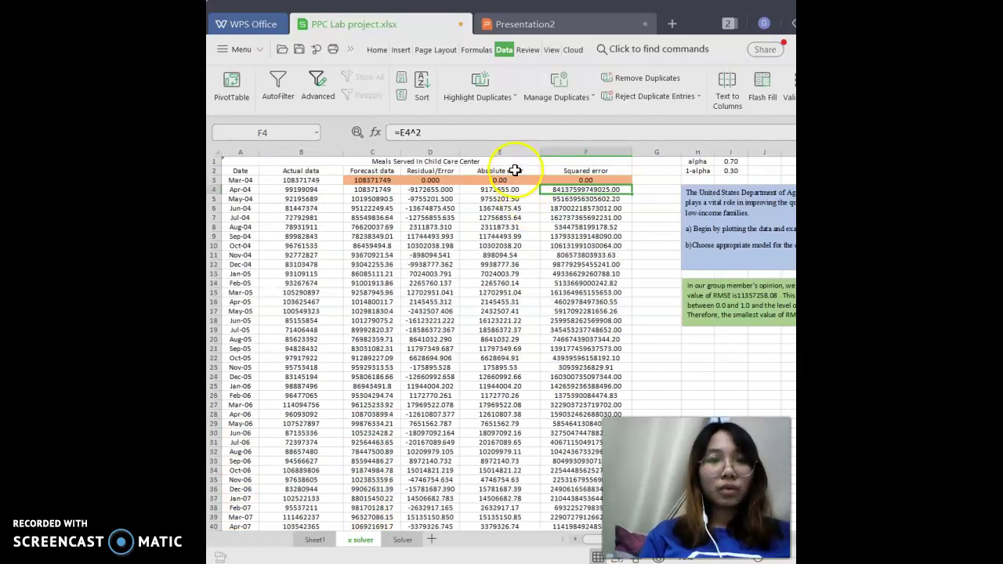
scroll(510, 196, down, 5)
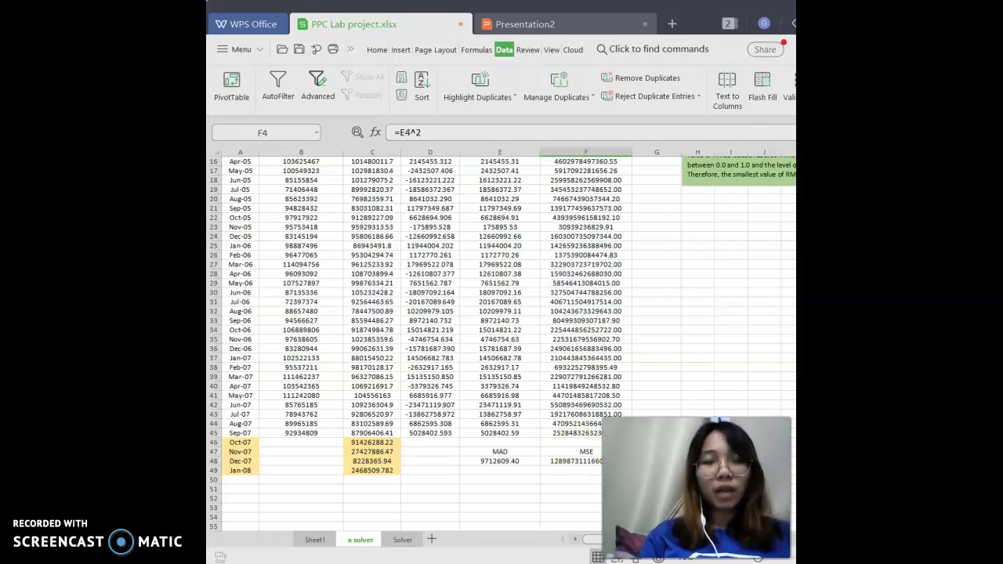
scroll(658, 409, down, 5)
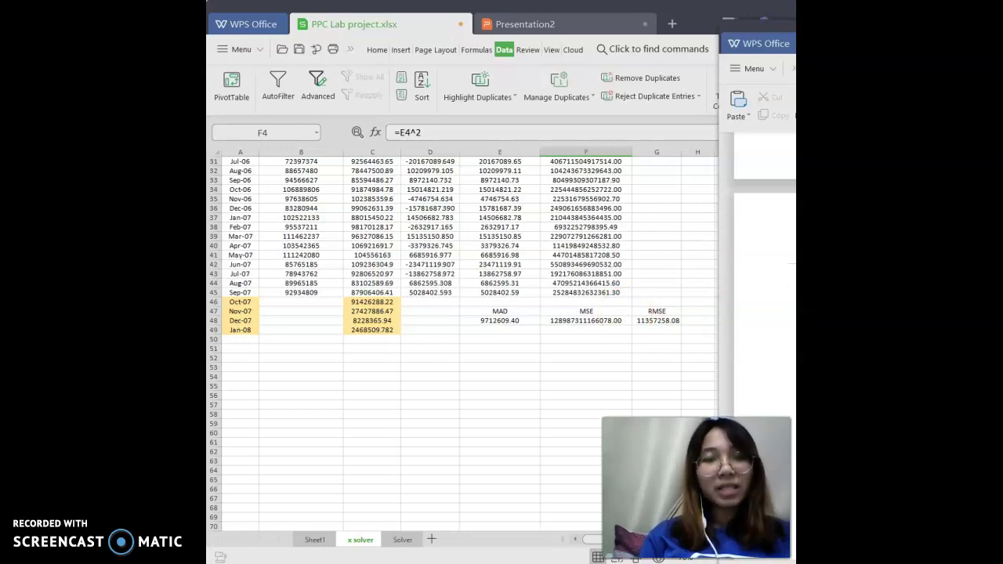
click(526, 321)
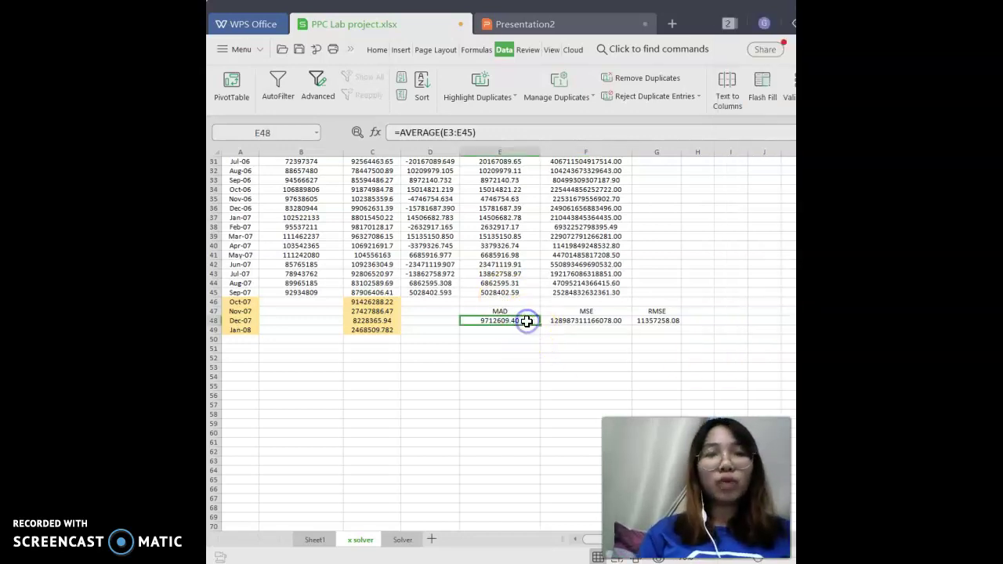
click(575, 29)
click(277, 257)
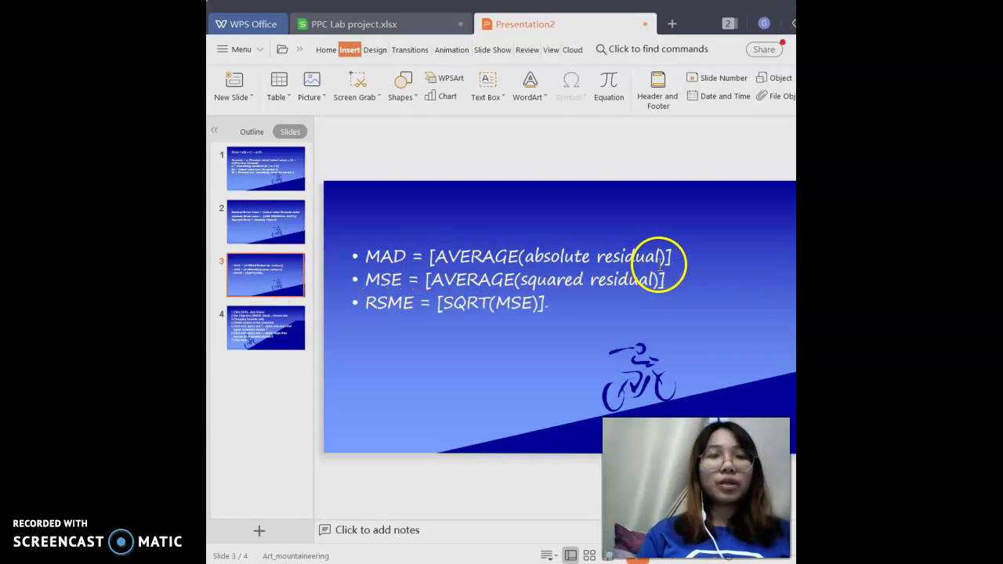
click(364, 35)
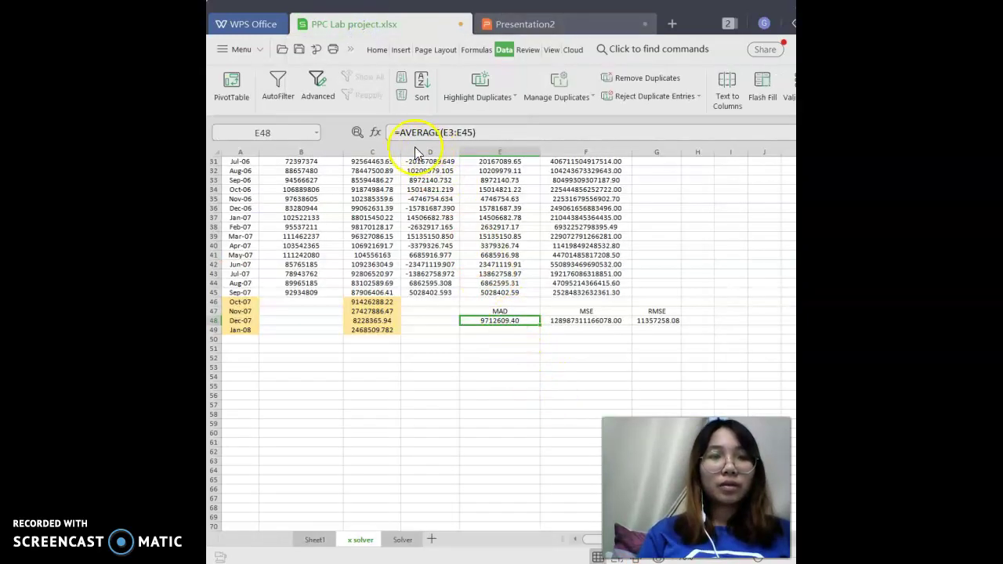
Trace the MAD formula in cell E48 over the absolute error range E3:E45, leaving the formula unchanged
click(402, 134)
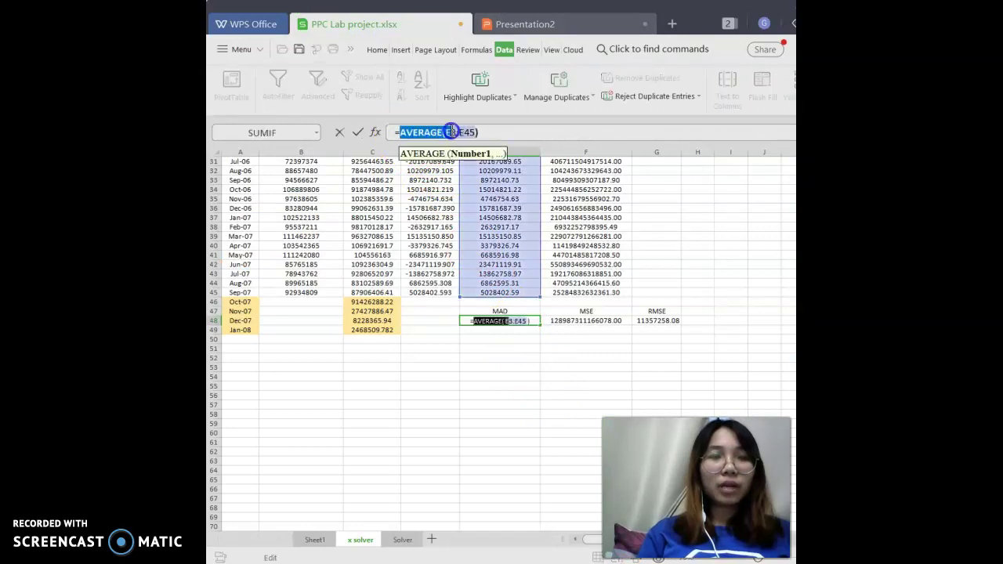
scroll(504, 260, up, 5)
scroll(509, 271, up, 5)
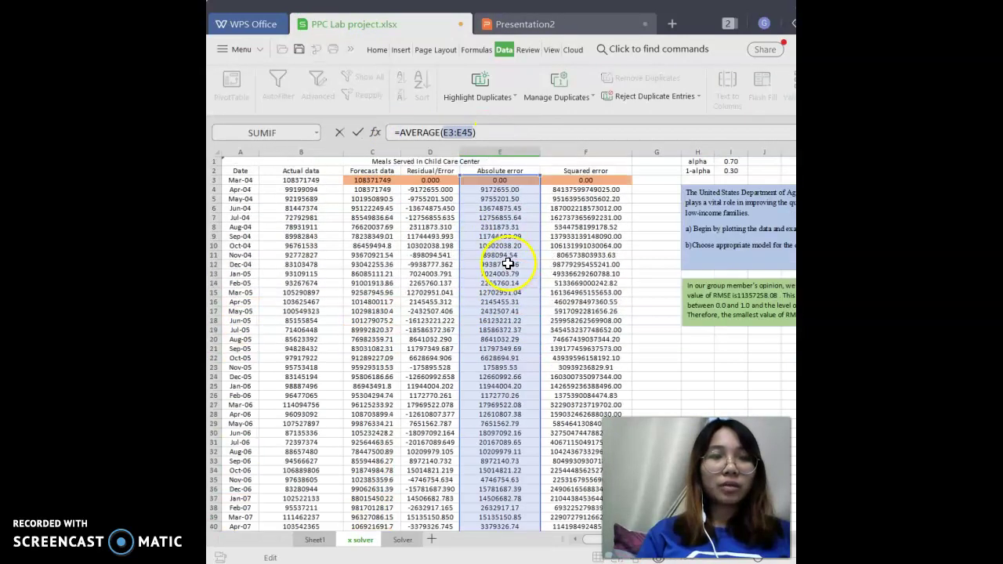
scroll(483, 239, down, 11)
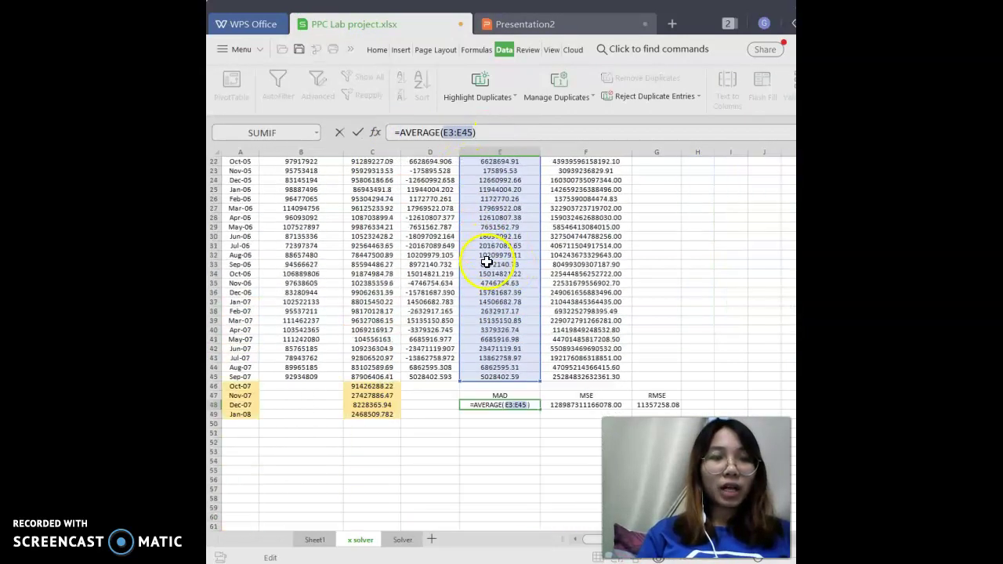
key(Return)
click(512, 293)
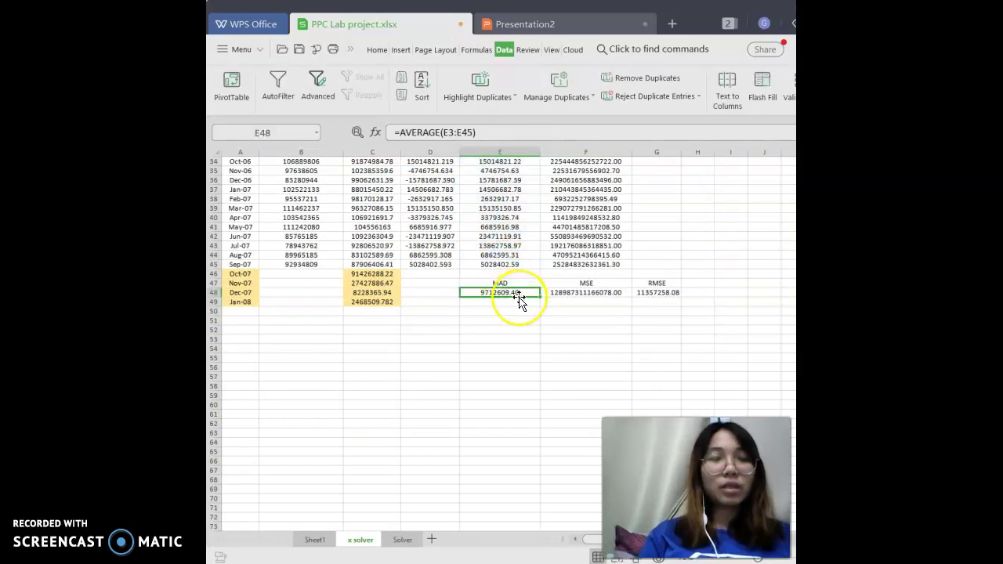
click(524, 295)
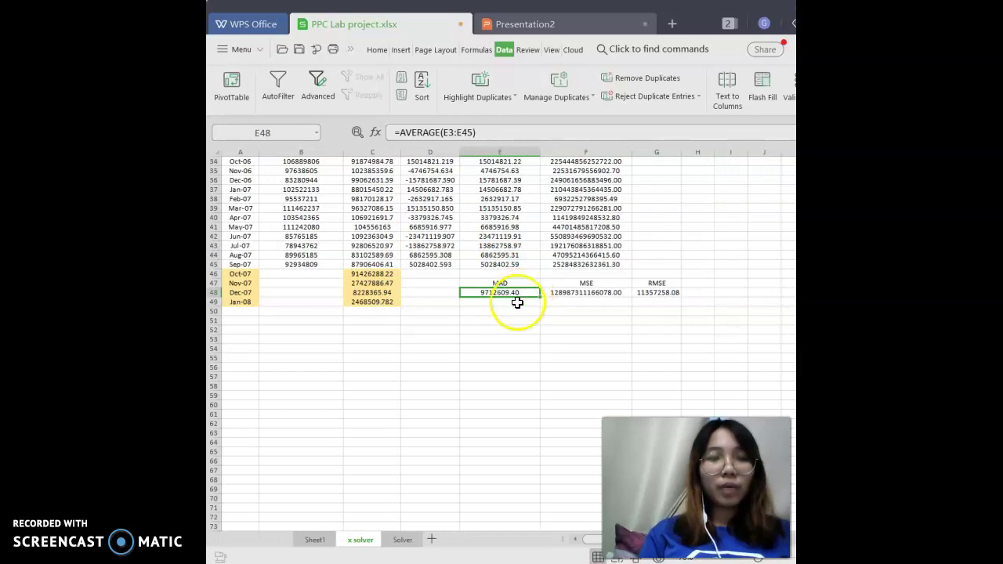
Check the MSE equation on slide 3 of Presentation2, returning to PPC Lab project.xlsx
click(580, 297)
click(580, 287)
click(563, 31)
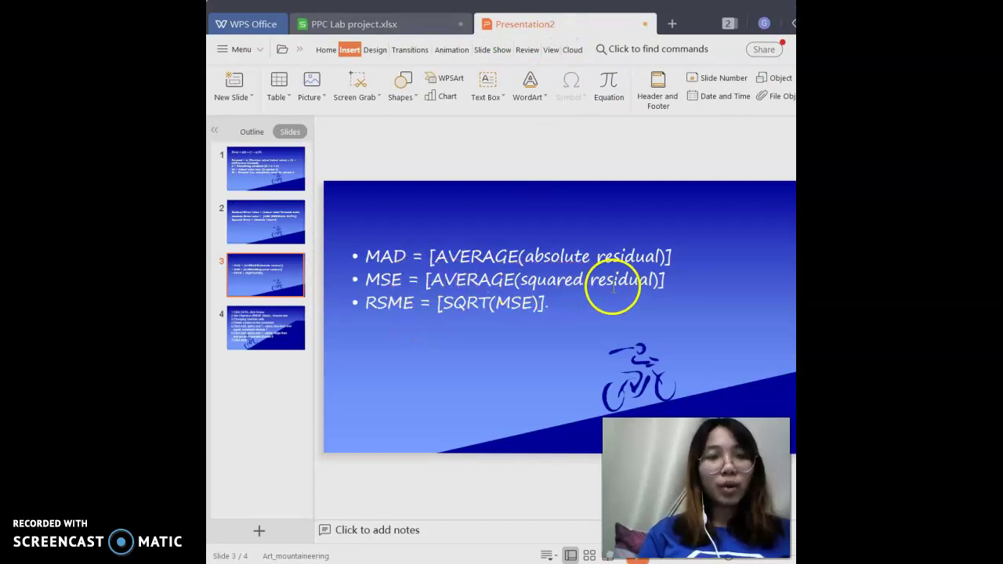
click(333, 25)
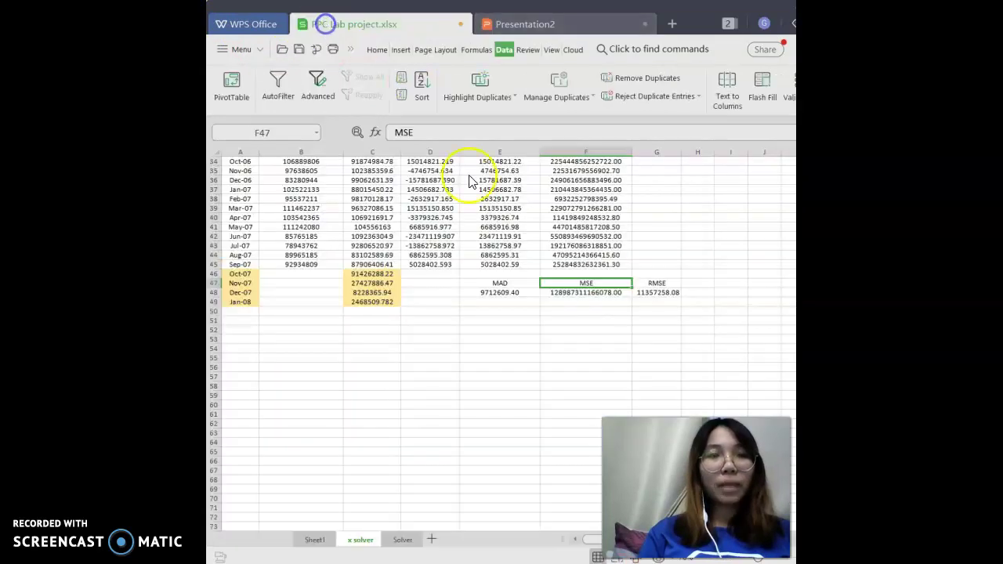
Trace the MSE formula in cell F48 across the squared errors from F3 to F45
click(608, 295)
scroll(596, 266, up, 11)
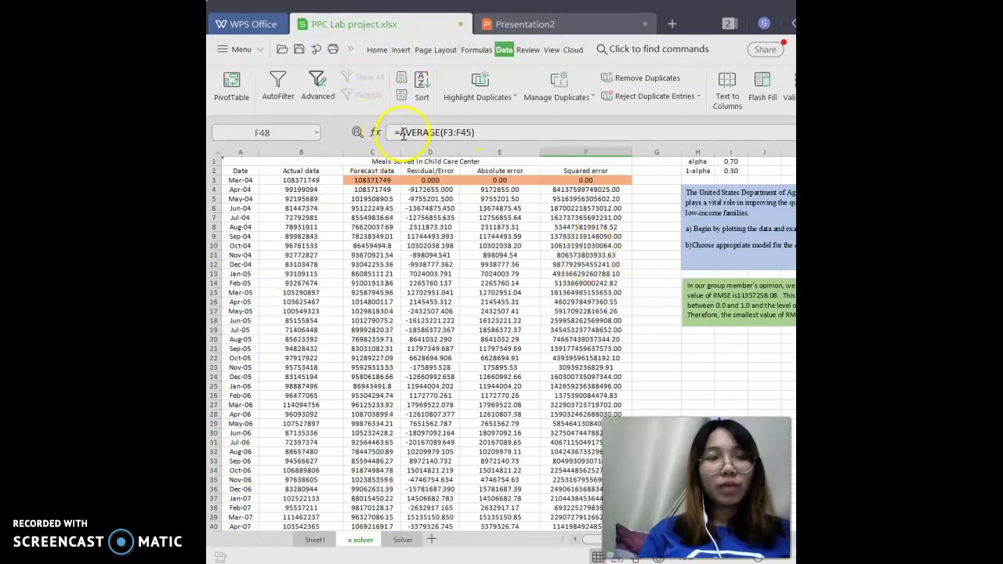
click(569, 181)
scroll(572, 188, down, 10)
click(578, 295)
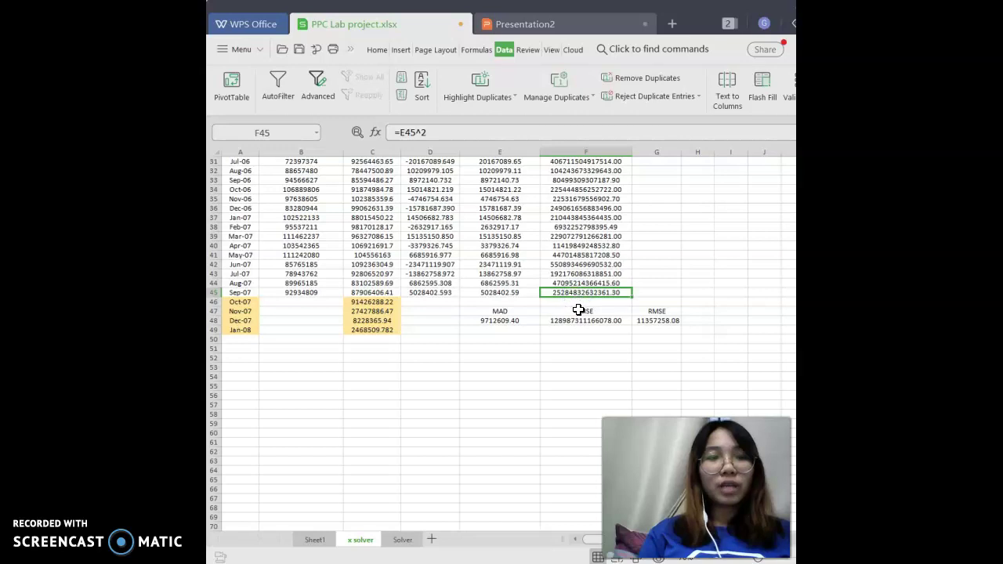
click(589, 323)
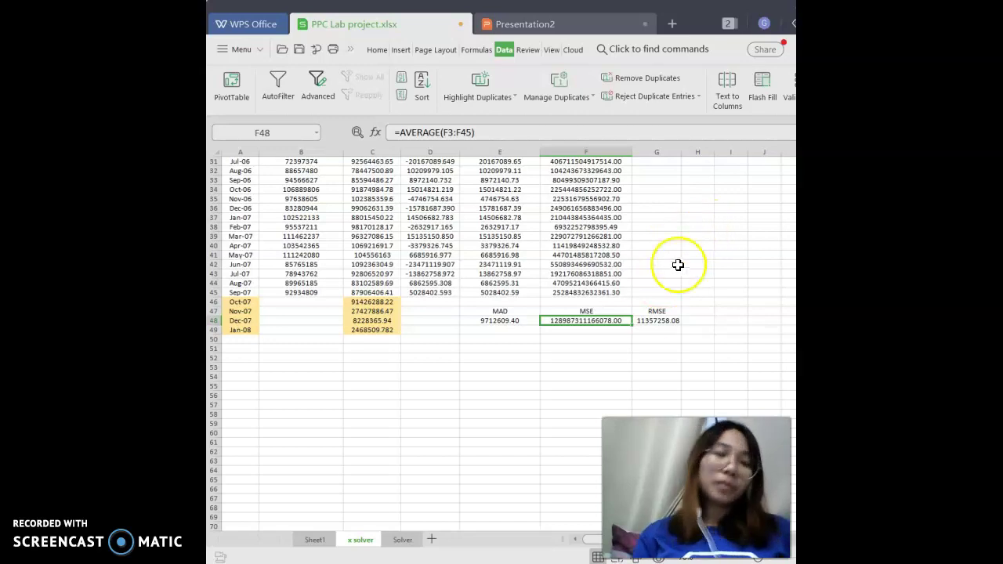
Compare the RMSE equation on slide 3 of Presentation2 with the formula in workbook cell G48 and its reference to F48
click(650, 313)
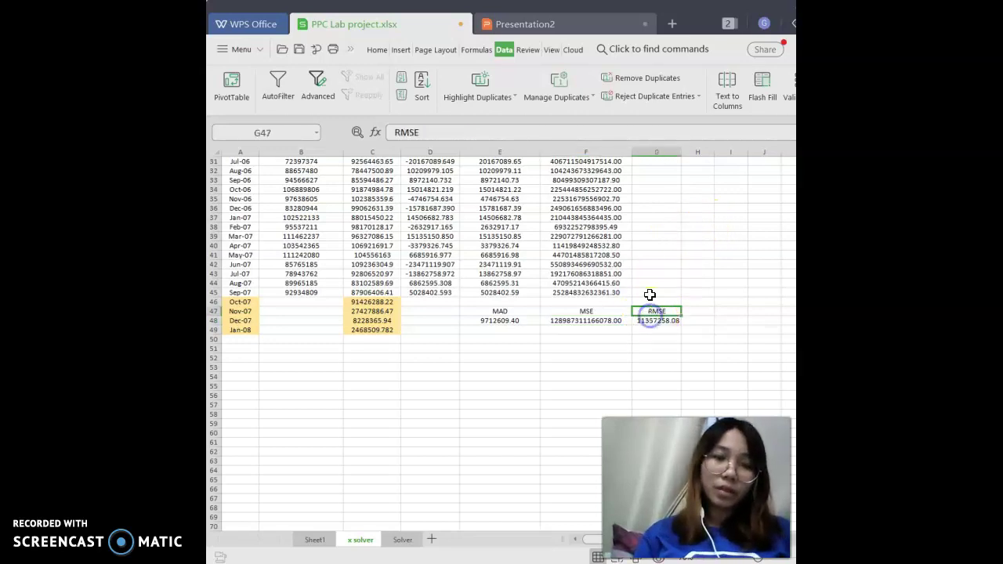
click(522, 24)
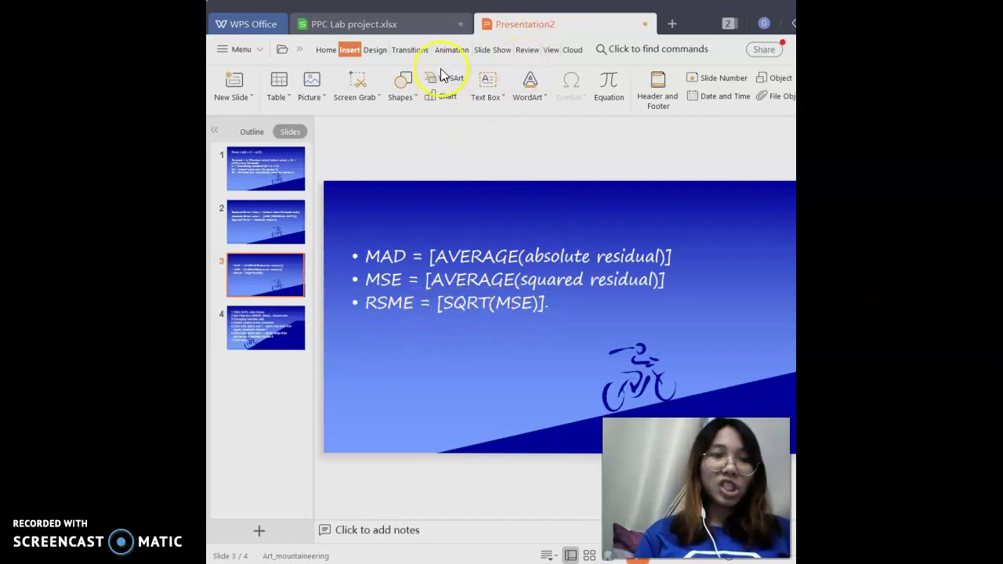
click(432, 30)
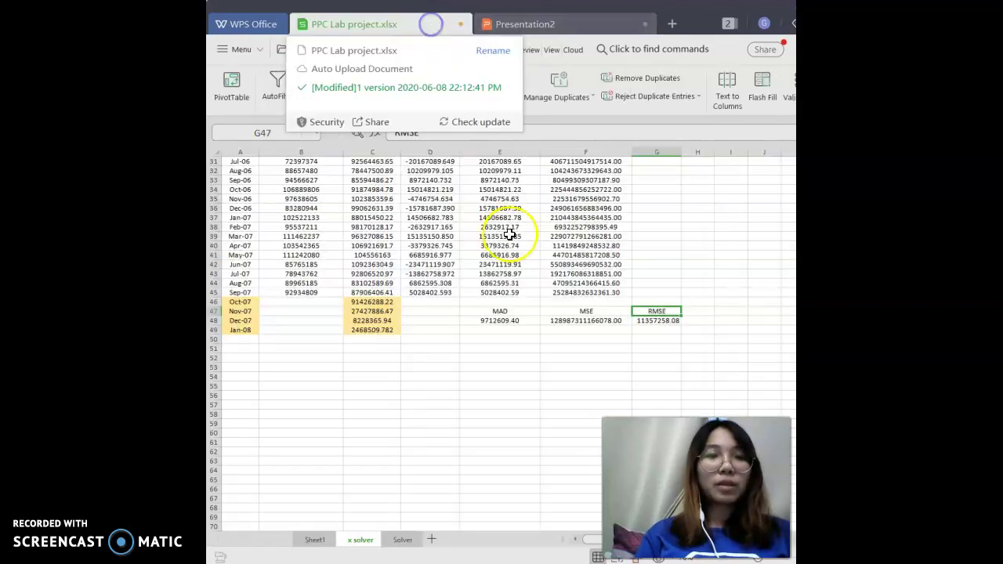
click(661, 323)
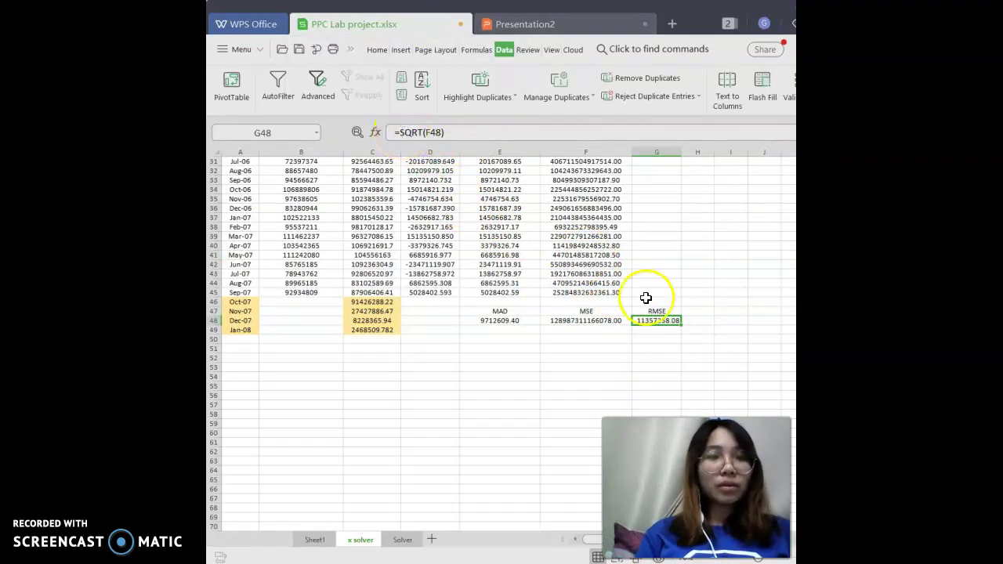
click(419, 132)
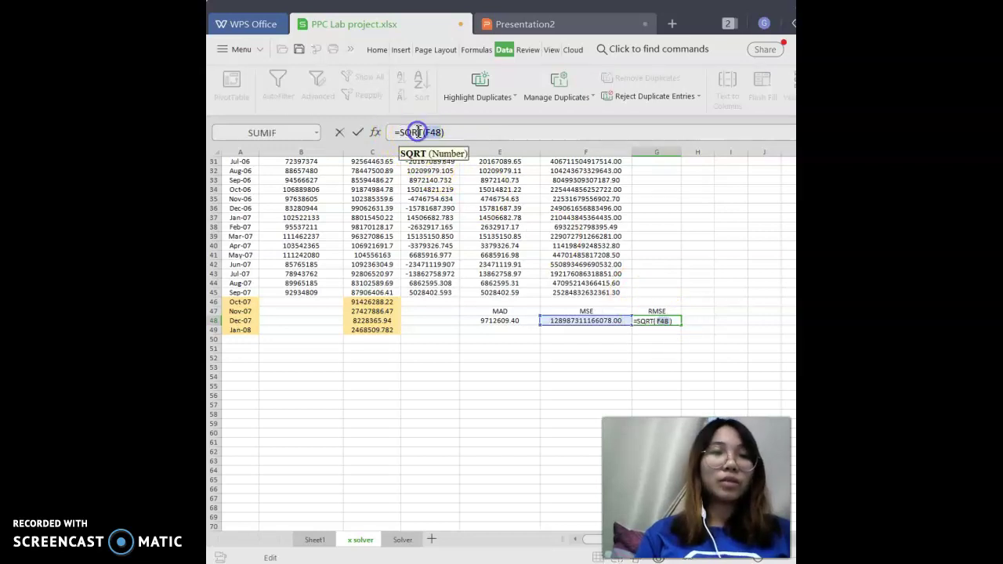
click(606, 323)
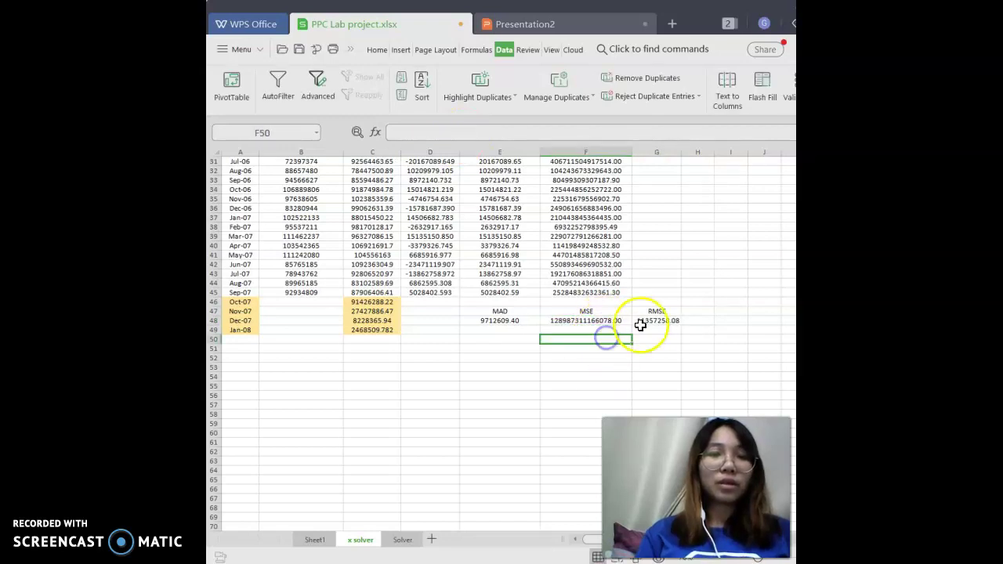
click(644, 321)
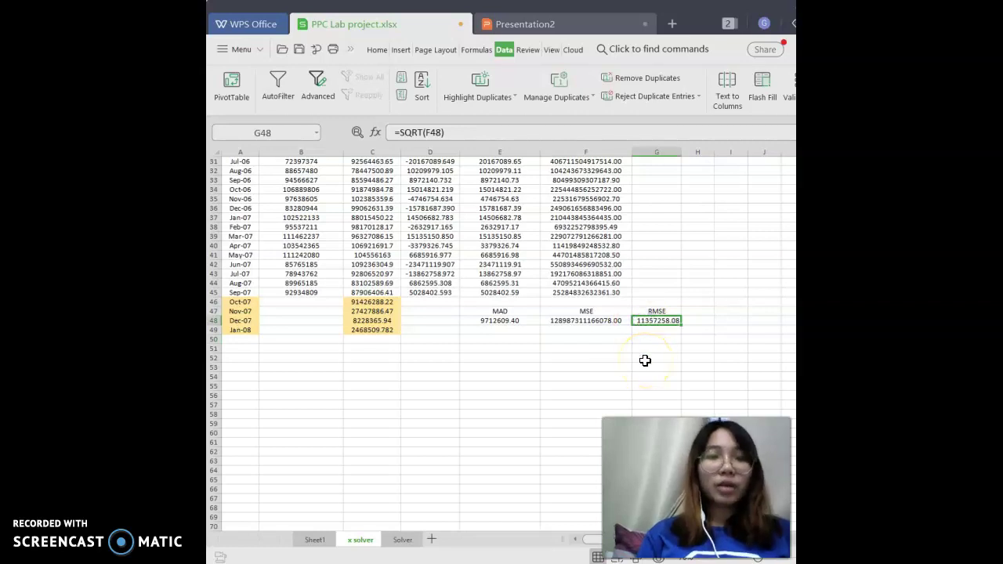
Review the highlighted starting row C3:F3 and the forecast and error columns down to the final rows
scroll(476, 439, up, 10)
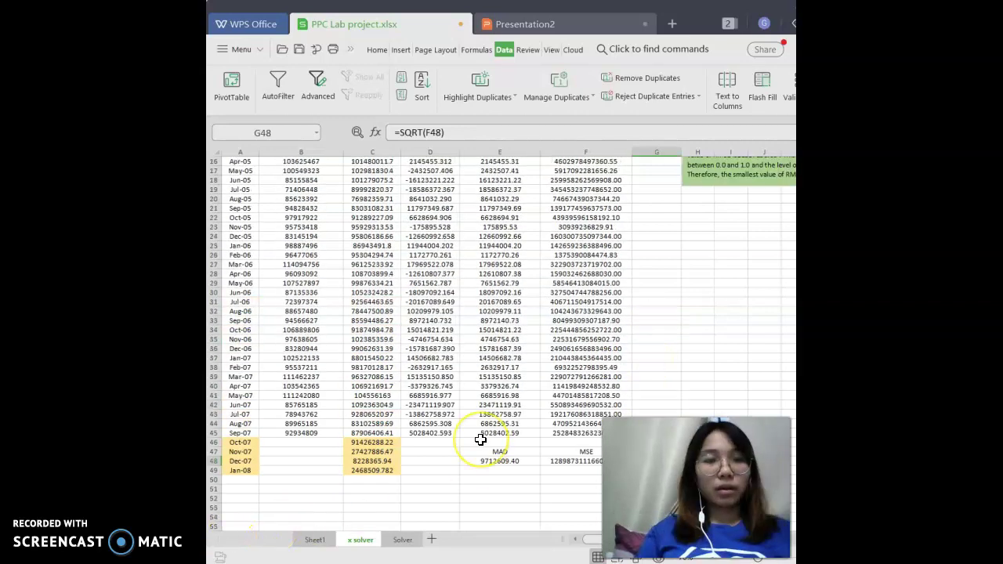
scroll(478, 439, down, 7)
scroll(478, 437, up, 7)
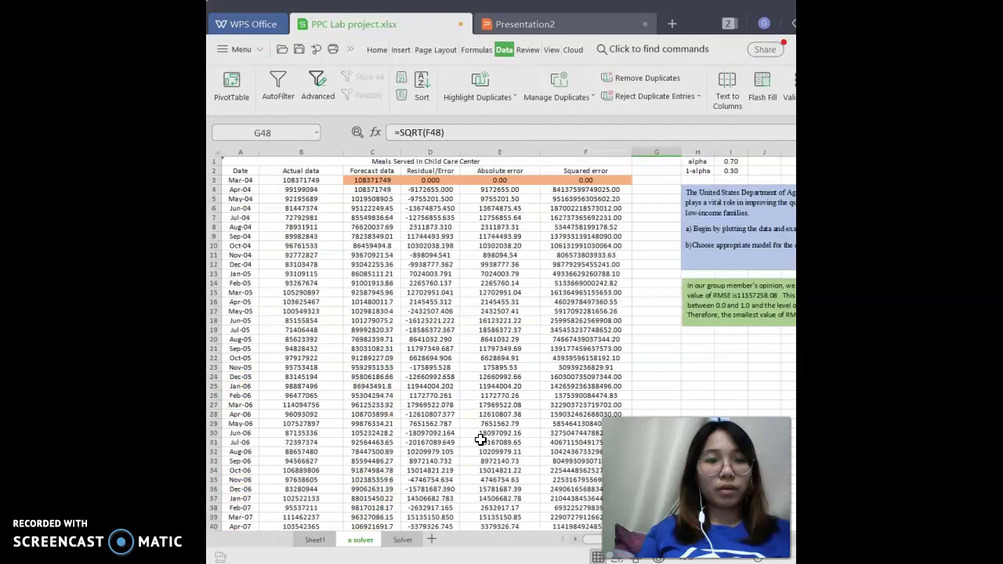
drag(348, 180, 601, 180)
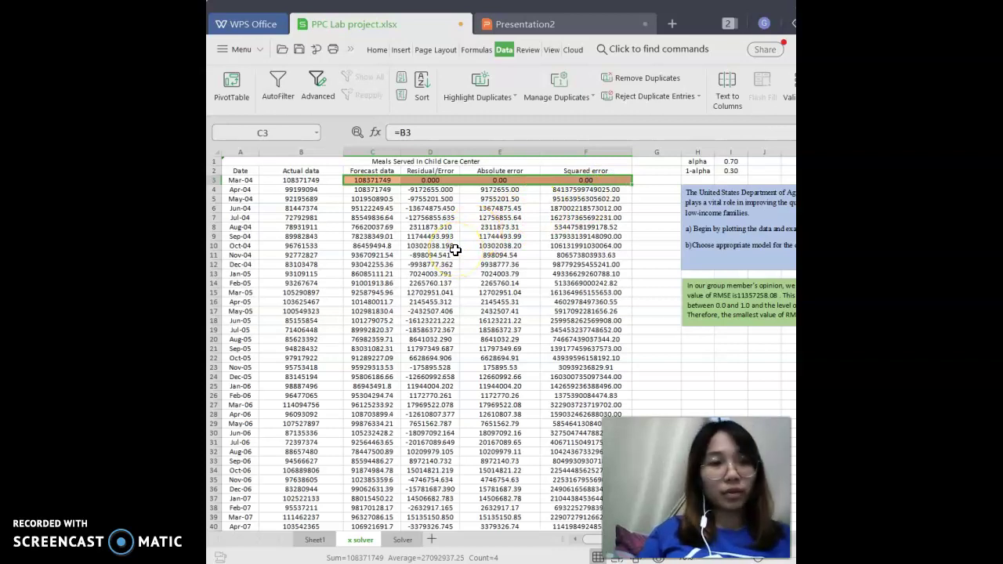
scroll(435, 328, down, 5)
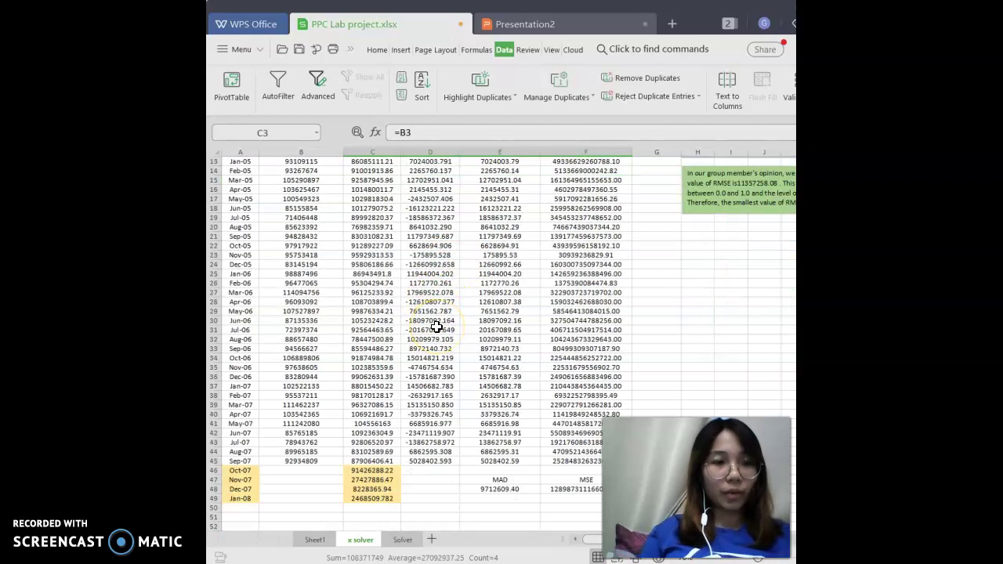
scroll(436, 328, down, 3)
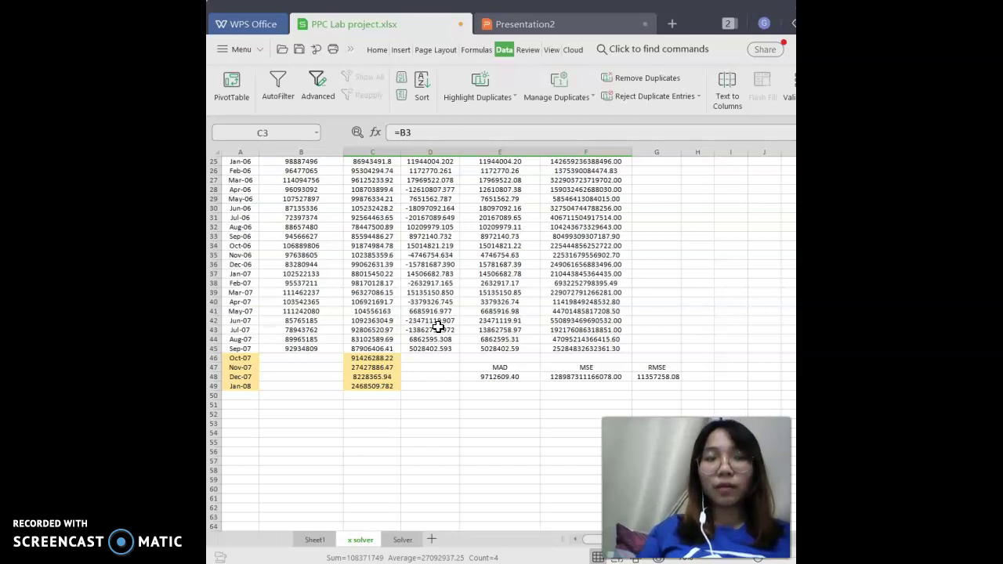
scroll(433, 330, down, 3)
Examine the forecast months in A46:A49 and the September 2007 forecast formula in cell C45
drag(235, 274, 252, 302)
click(243, 275)
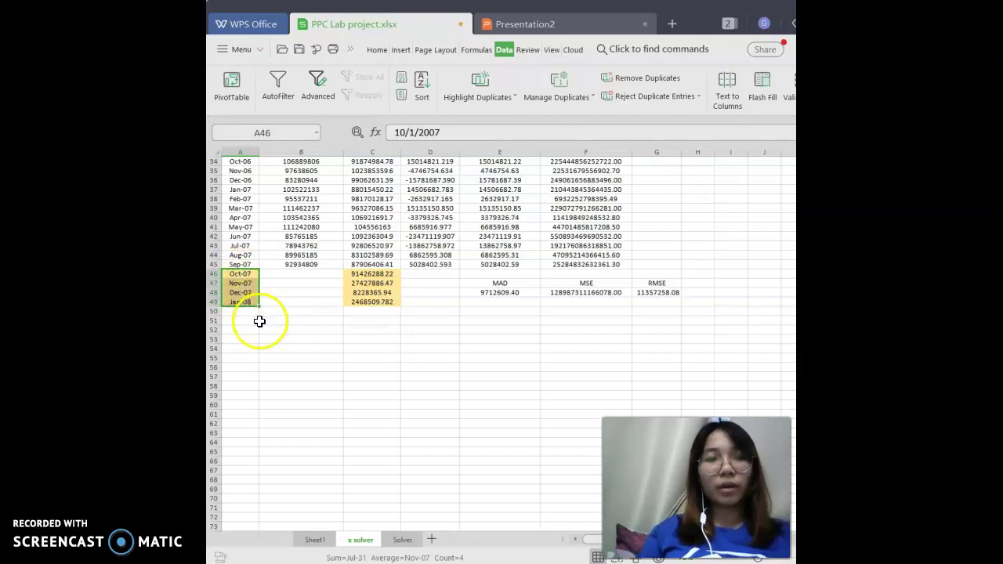
click(262, 267)
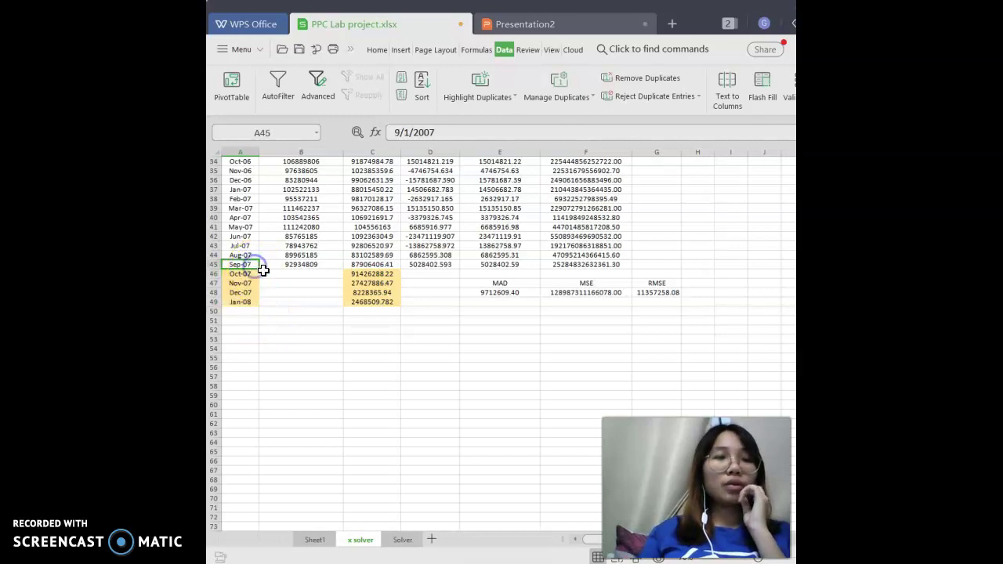
click(374, 264)
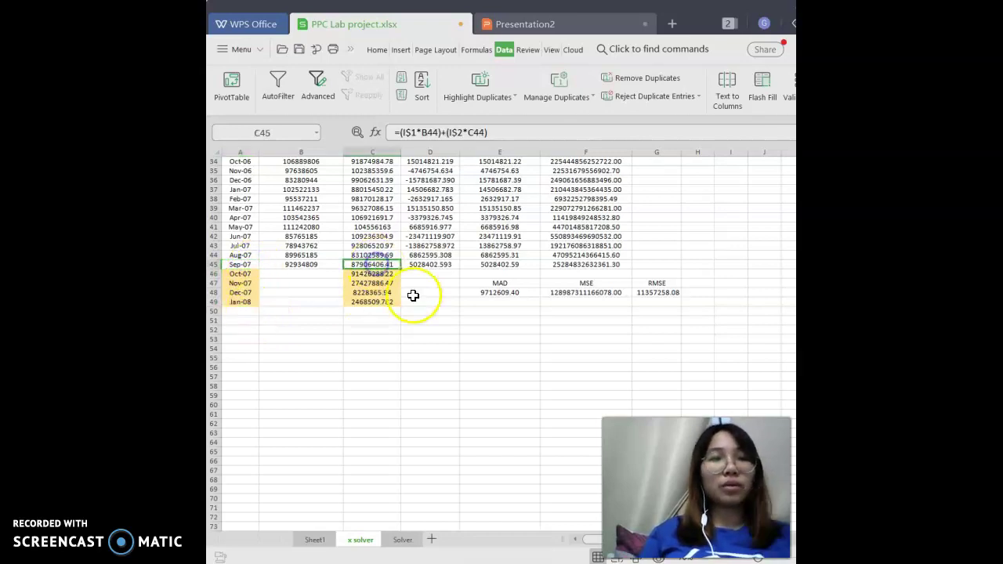
scroll(413, 293, up, 11)
scroll(414, 291, down, 10)
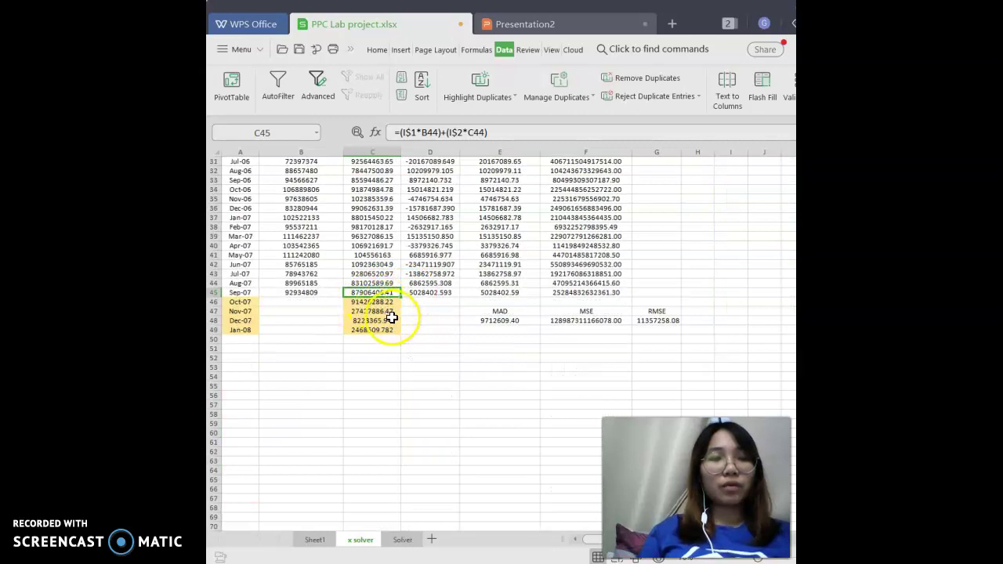
click(414, 338)
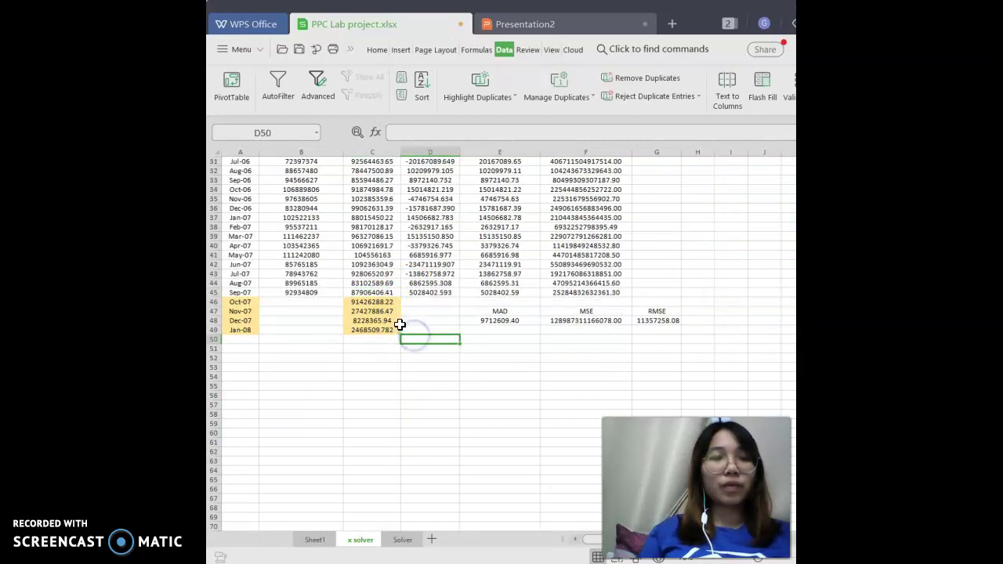
Review the forecast column and examine the December 2007 forecast formula in cell C48
scroll(400, 324, up, 3)
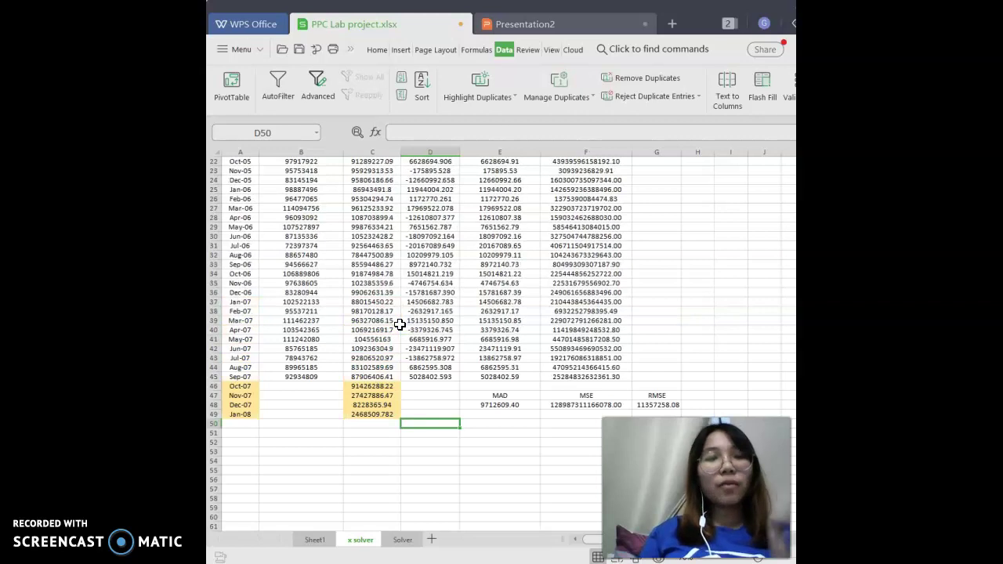
scroll(398, 320, up, 7)
scroll(359, 202, down, 10)
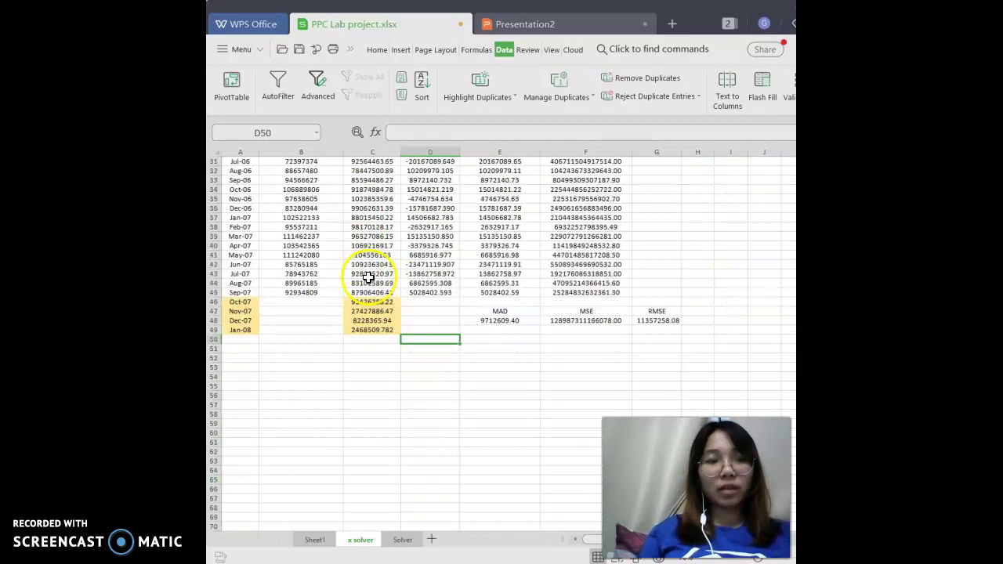
click(373, 320)
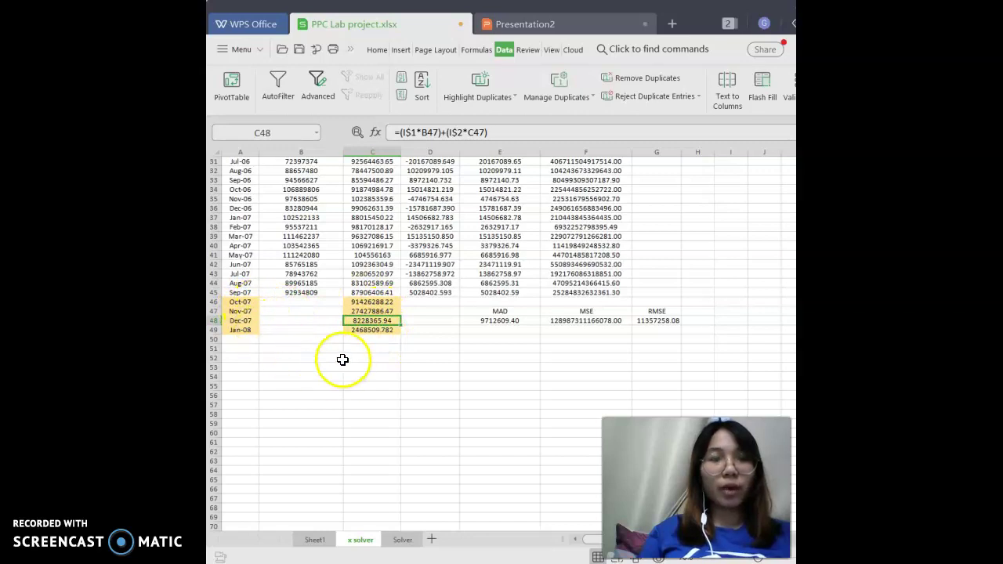
click(417, 330)
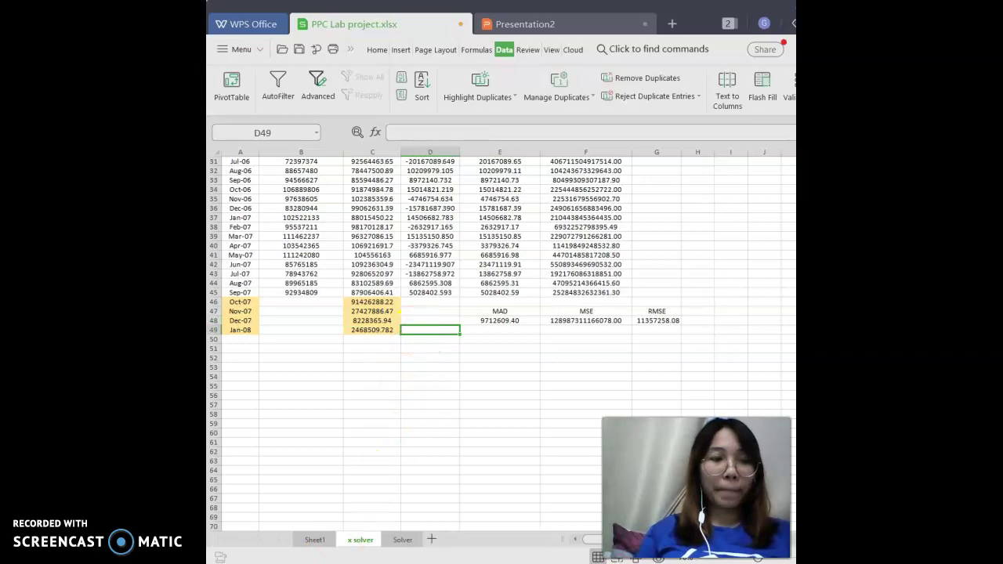
click(396, 451)
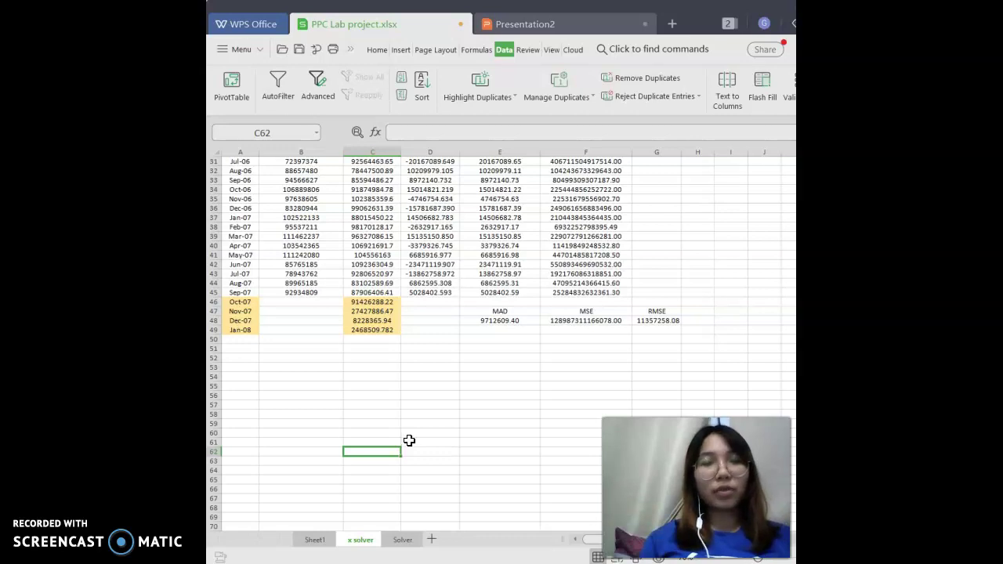
Examine the RMSE in cell G48 alongside the alpha values and the notes beside the data table
click(637, 321)
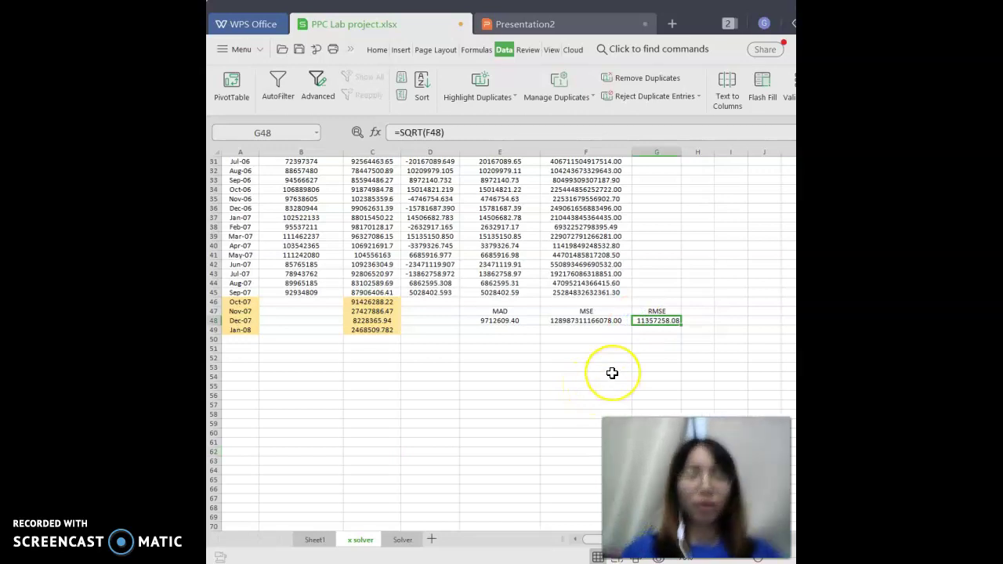
scroll(729, 235, up, 10)
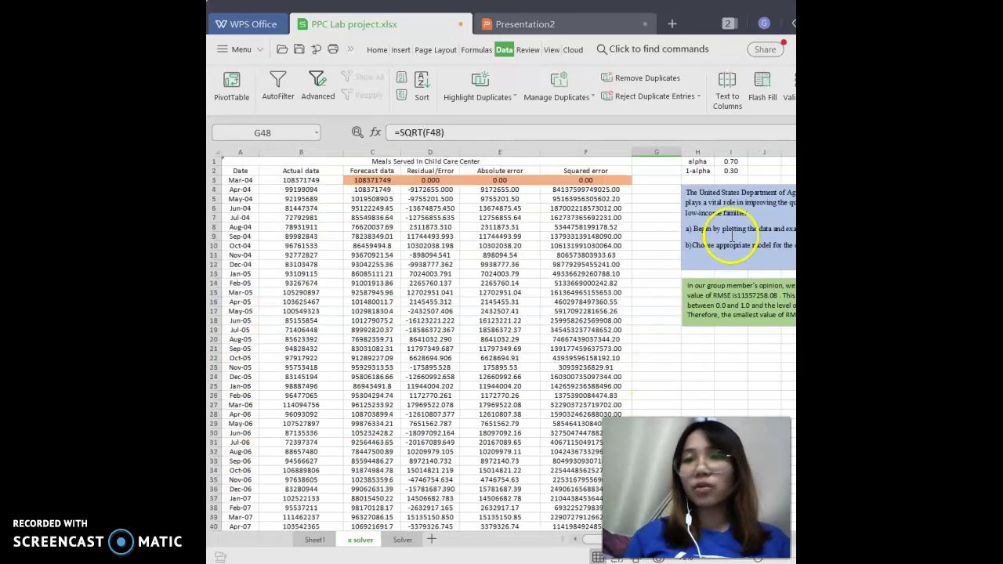
scroll(733, 206, down, 10)
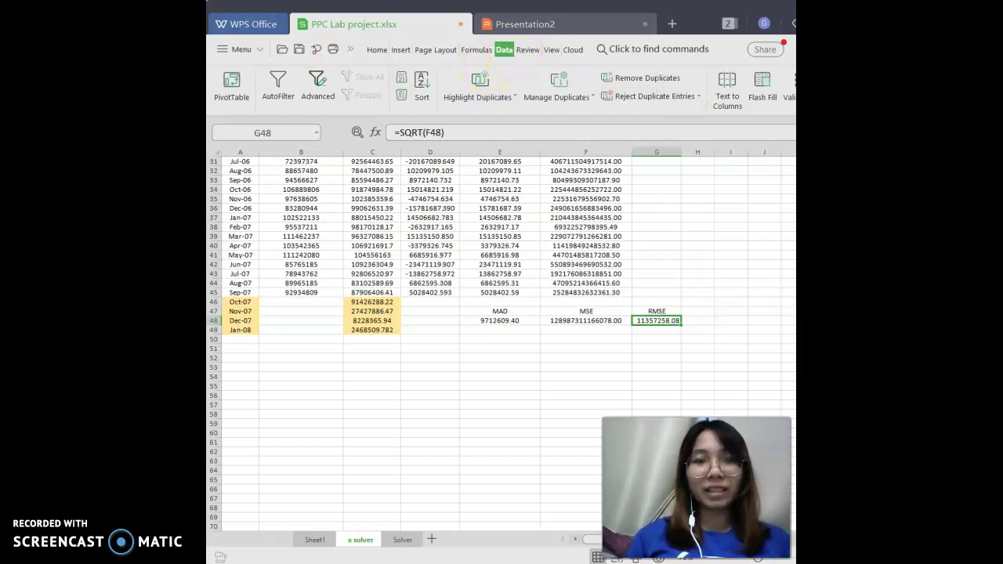
scroll(683, 94, down, 5)
scroll(502, 88, down, 3)
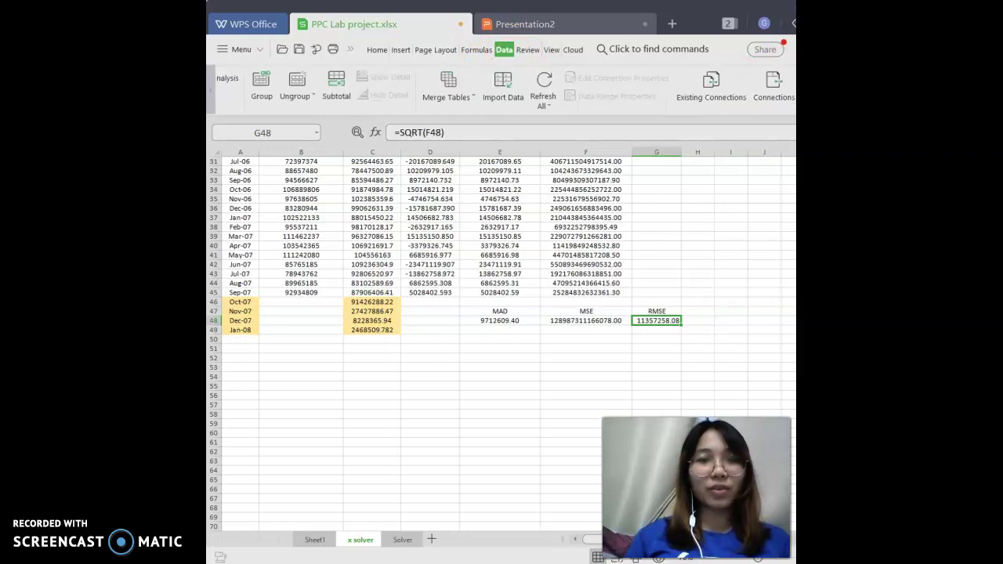
click(211, 82)
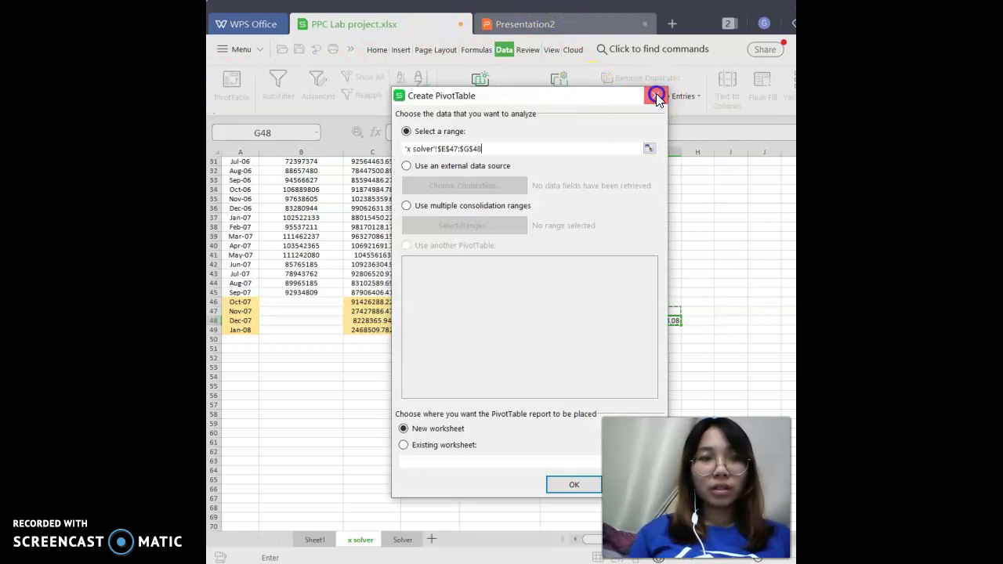
click(657, 95)
Open slide 4 of Presentation2 and read the instructions for setting up Solver, starting with the first line
click(589, 22)
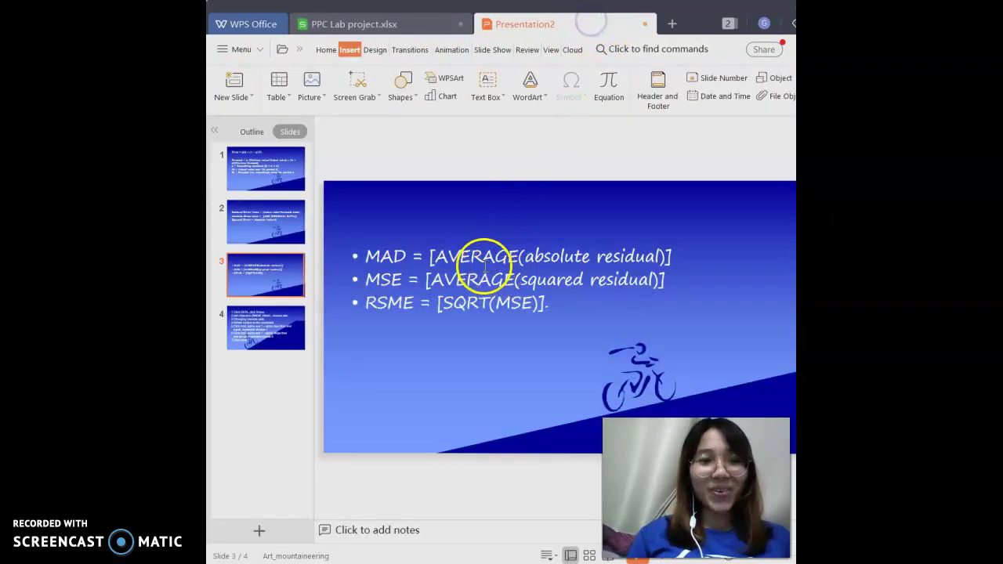
click(282, 319)
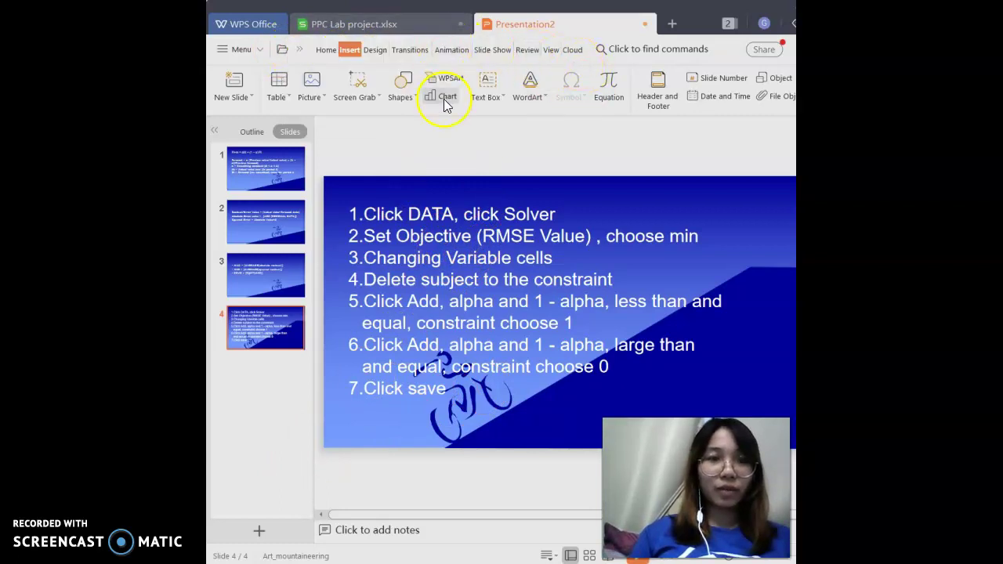
double_click(414, 210)
click(464, 216)
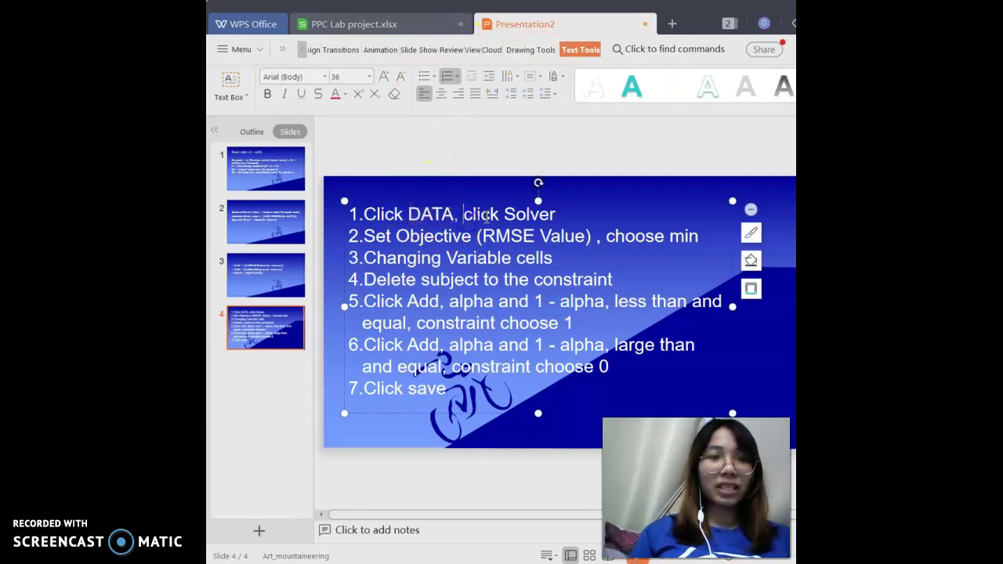